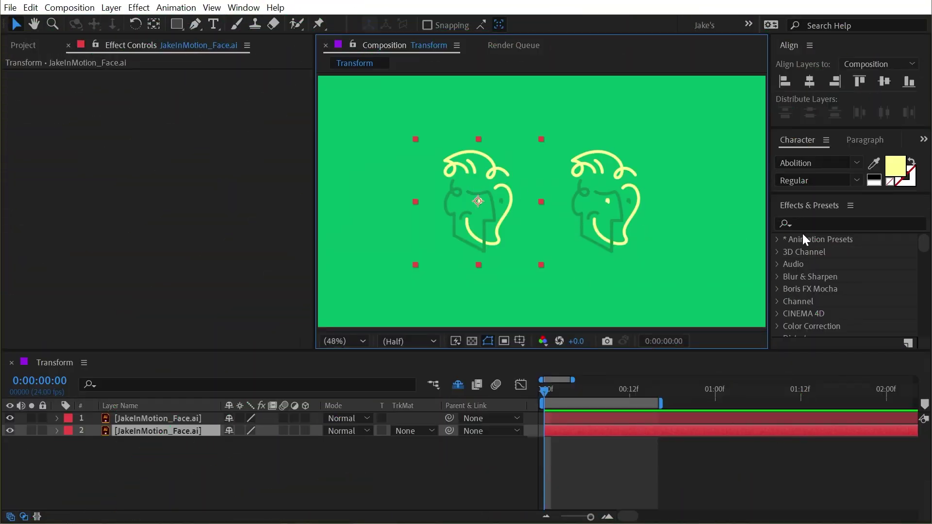
- Search 'transform' in Effects & Presets and apply Distort > Transform to the left face layer
click(800, 221)
text(transform)
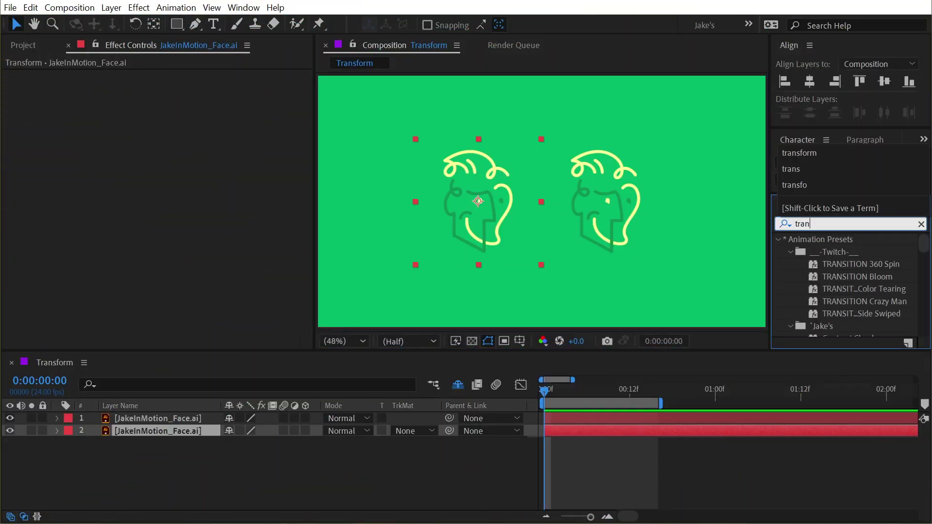
click(854, 284)
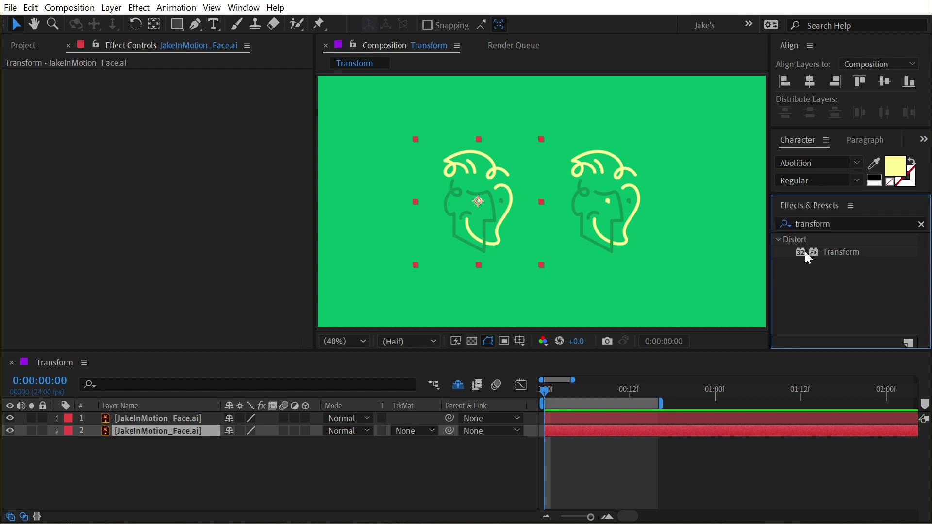
click(844, 254)
drag(842, 252, 515, 196)
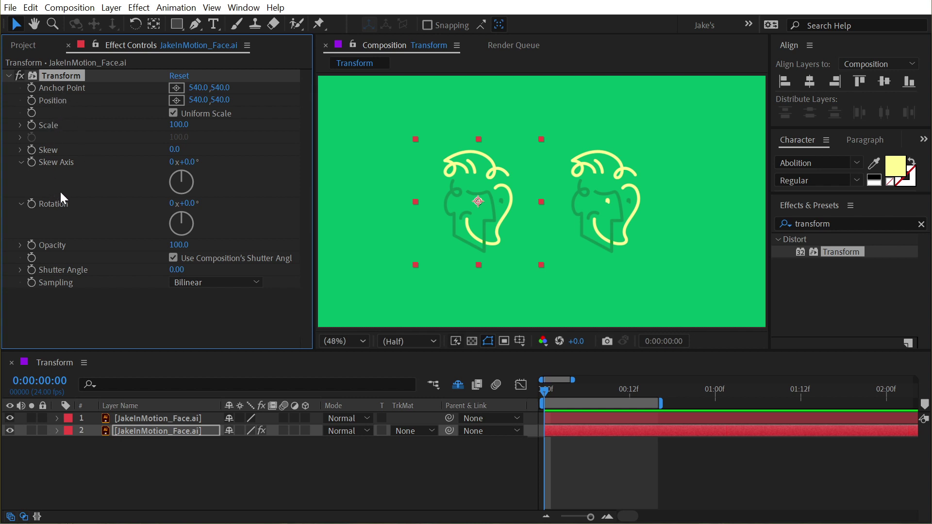
- Expand both face layers' properties and scrub the left face's Transform effect Scale to 162
click(57, 431)
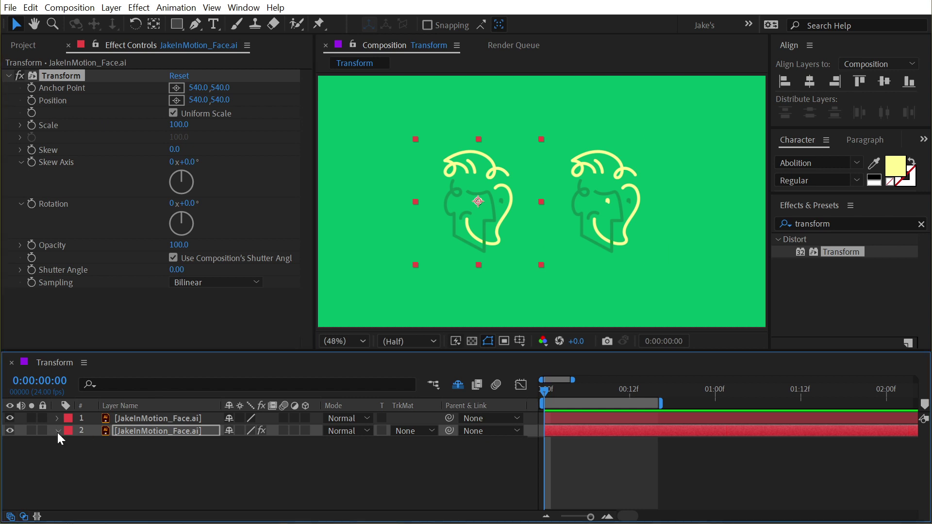
click(95, 456)
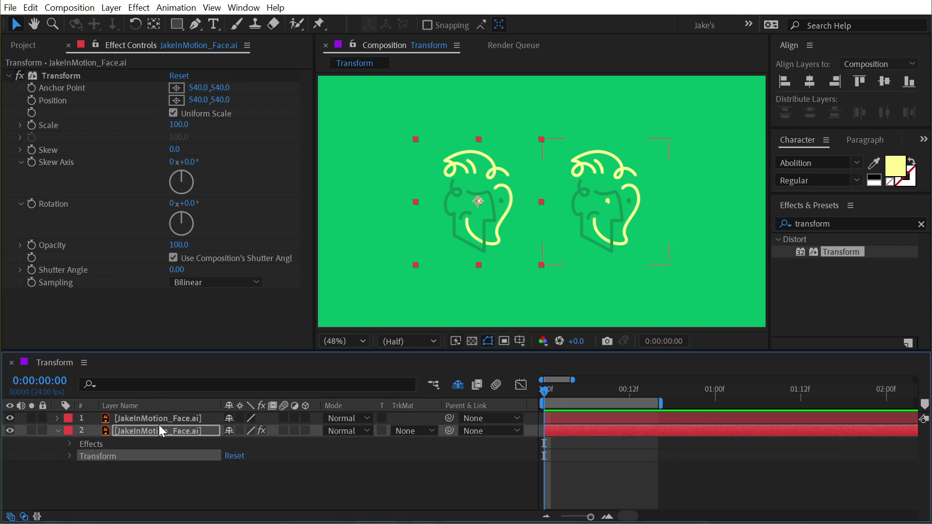
click(615, 201)
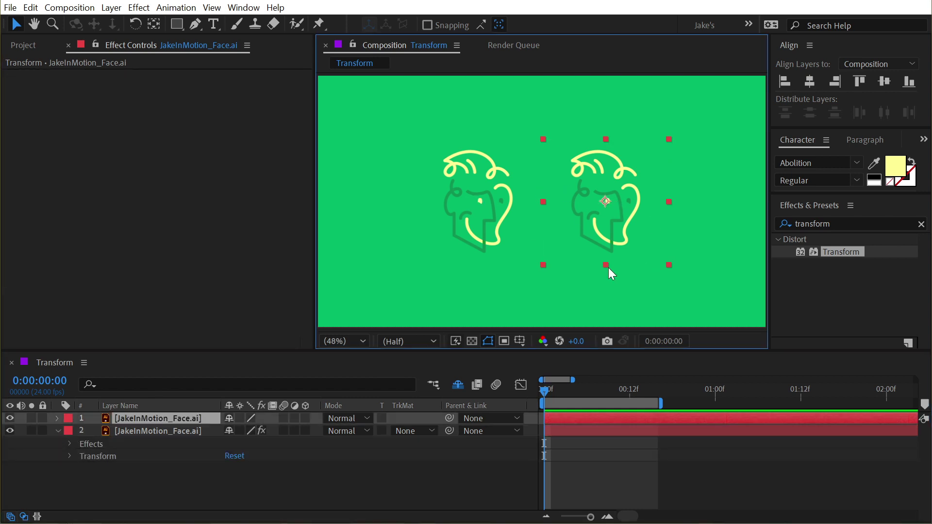
click(57, 418)
click(70, 432)
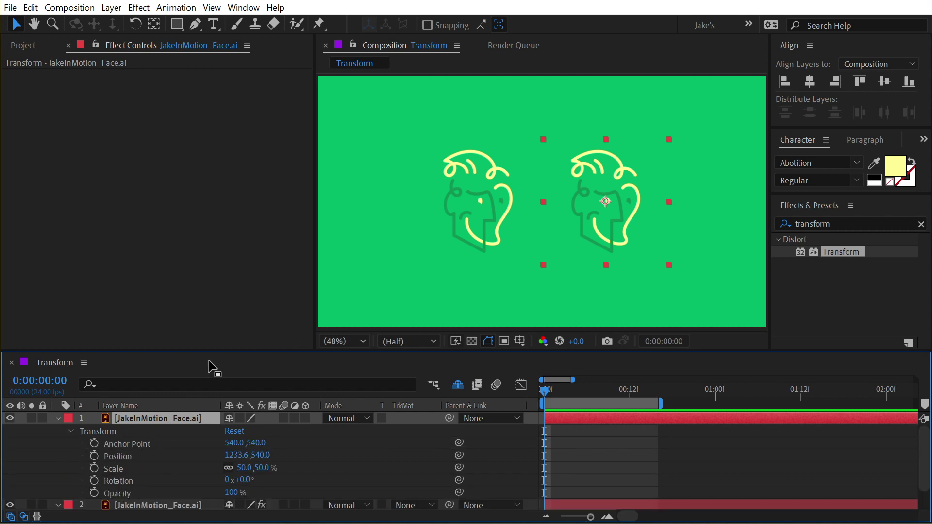
click(58, 505)
click(147, 480)
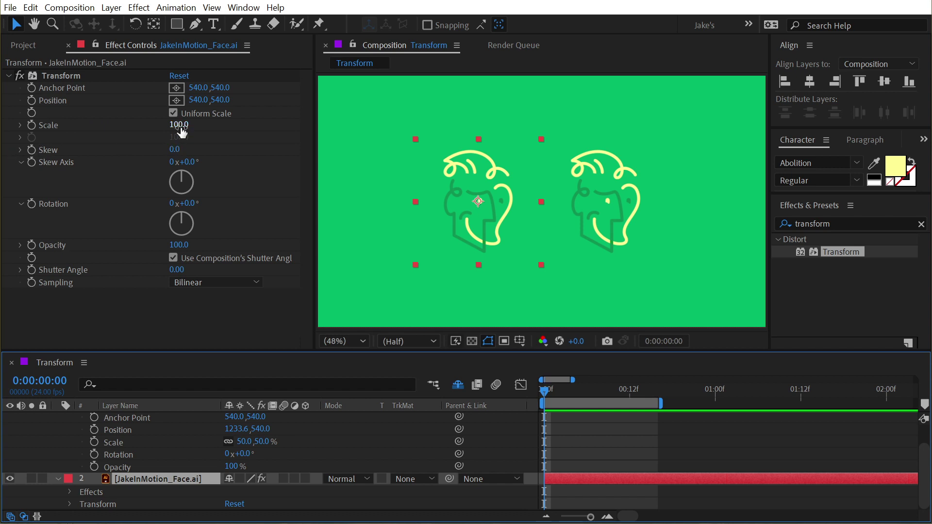
drag(180, 125, 209, 125)
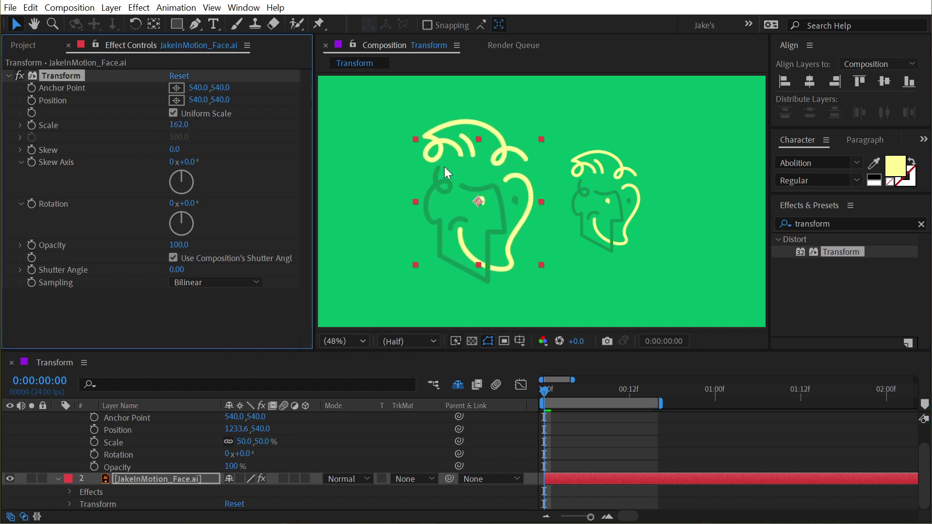
- Scale the right face to 76.2% with its bounding-box handle, then reselect the left face's Transform effect
click(605, 206)
drag(668, 202, 651, 211)
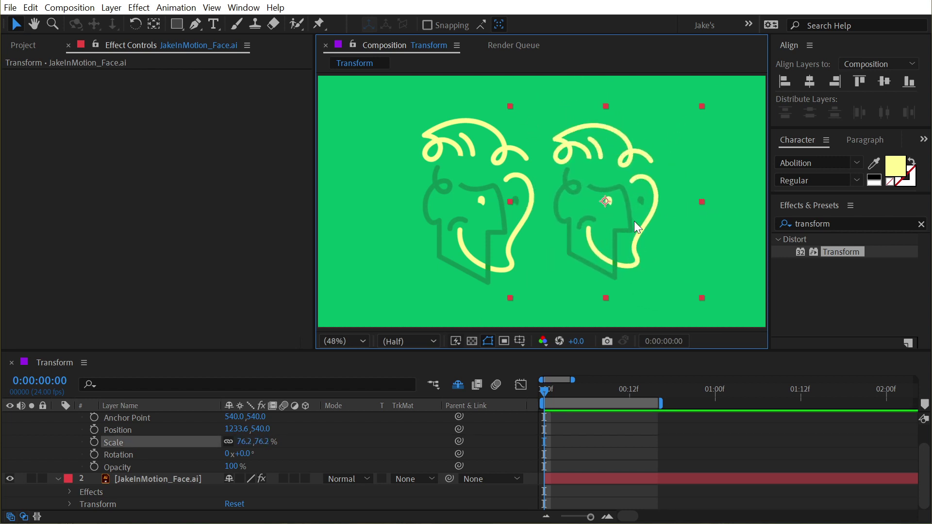
click(528, 197)
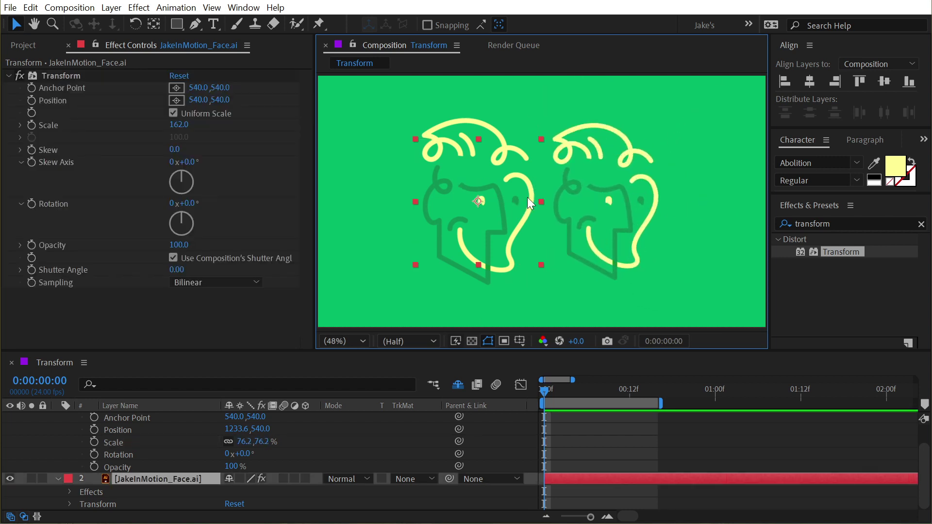
click(48, 77)
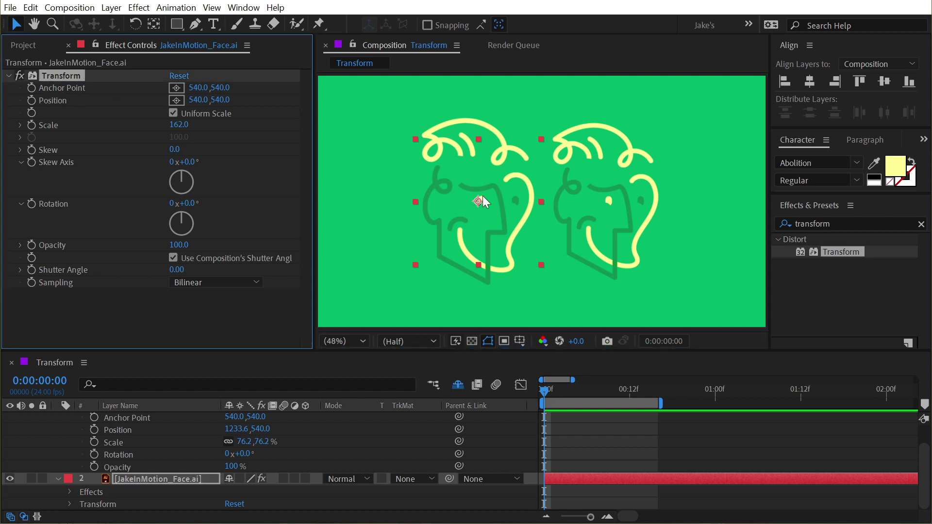
click(70, 506)
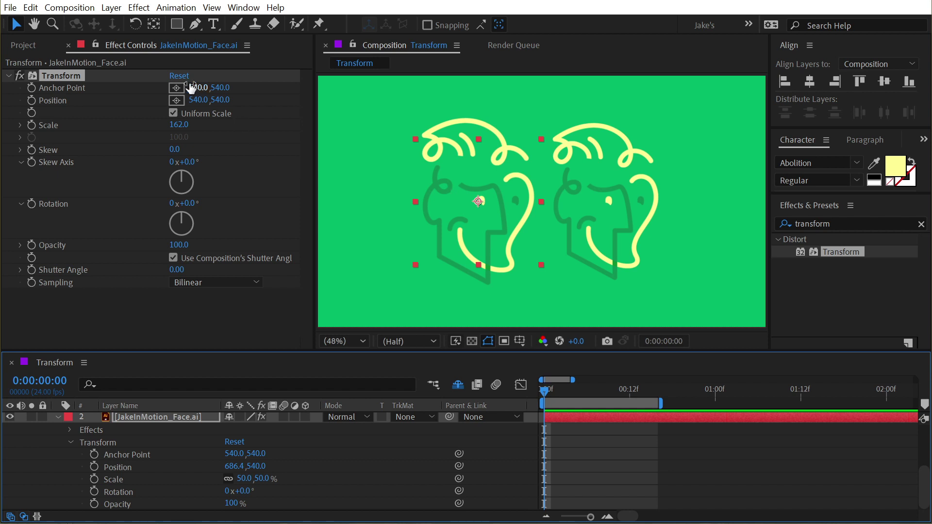
- Undo the effect Scale back to 100 and move the left face's effect anchor and Position (y 610)
key(ctrl+z)
drag(203, 88, 322, 96)
click(459, 231)
drag(482, 238, 510, 213)
click(234, 98)
drag(234, 98, 508, 201)
- Scrub the right face's Anchor Point to 669, 503 and shift the left face's effect anchor to 744.2, 518.7
click(615, 199)
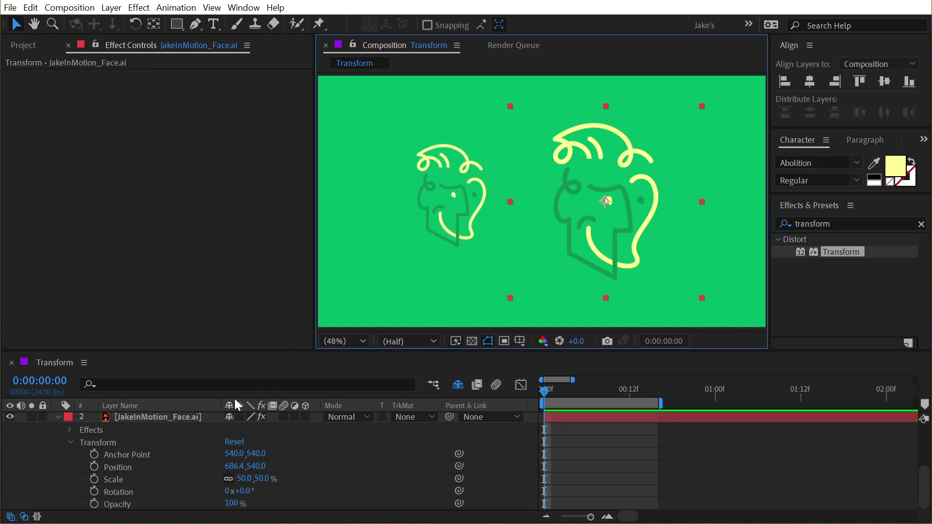
scroll(140, 442, up, 3)
drag(233, 442, 265, 442)
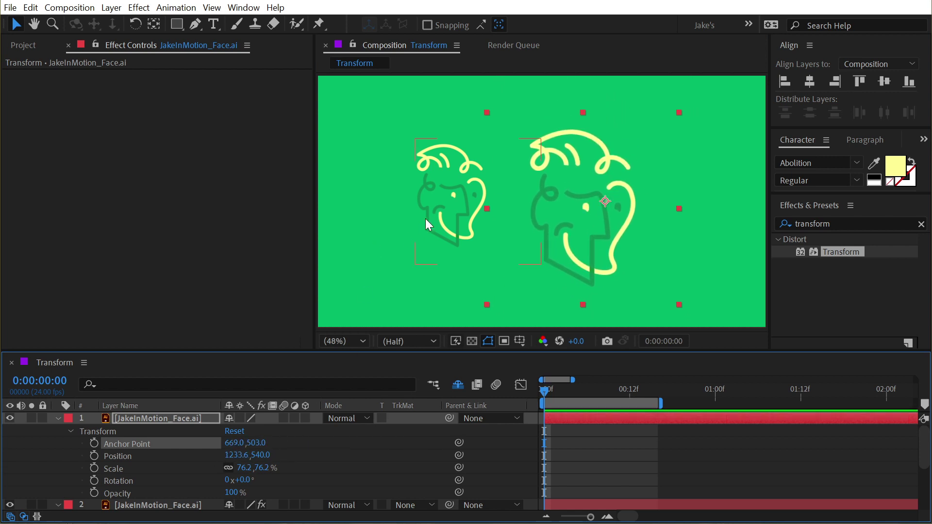
click(426, 218)
drag(218, 88, 89, 93)
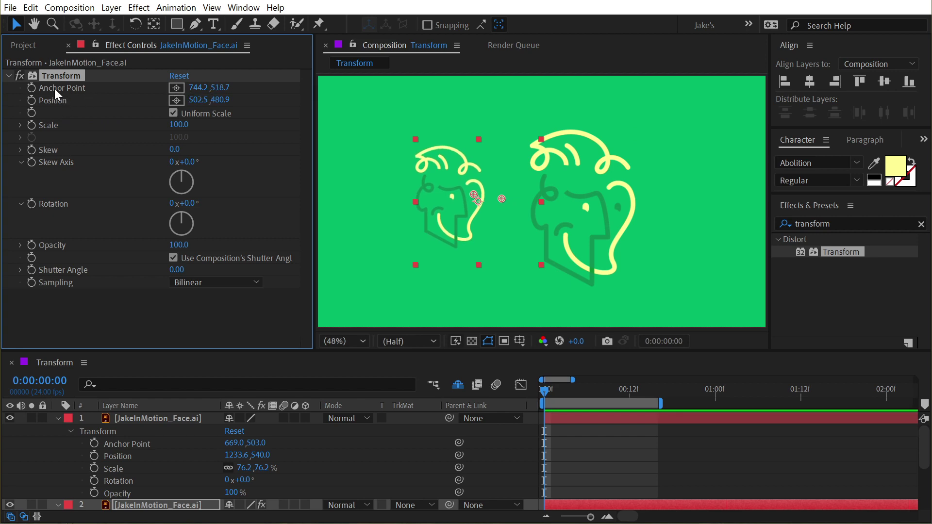
- Reveal the effect's properties with U and pick-whip its Position to Anchor Point
key(u)
key(u)
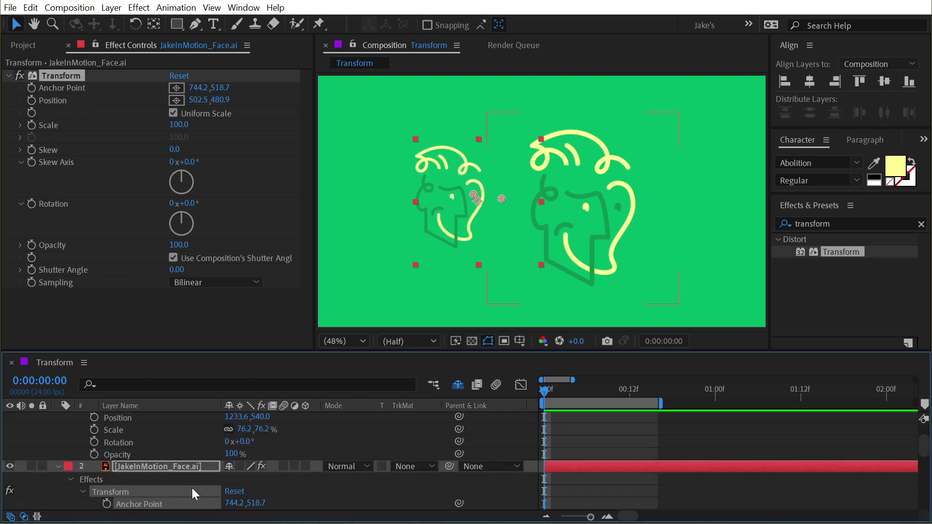
scroll(145, 461, down, 3)
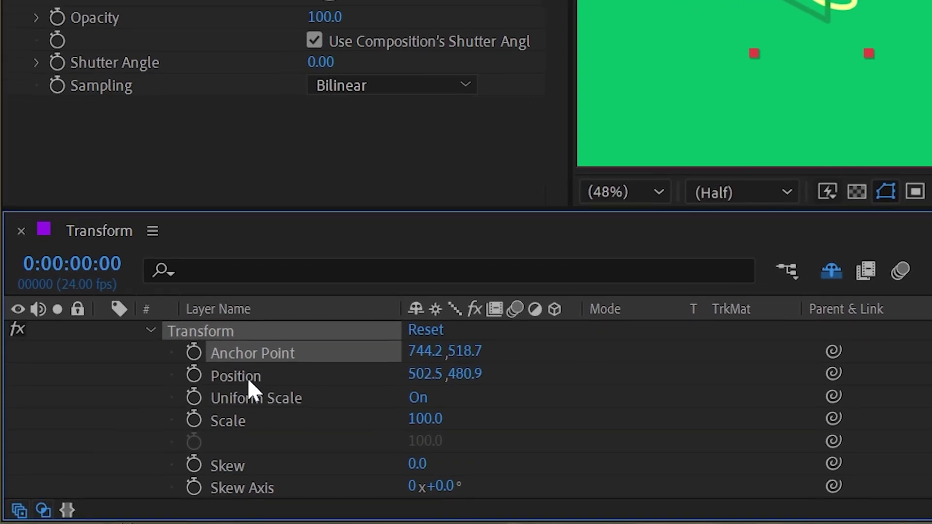
click(151, 434)
drag(835, 372, 284, 358)
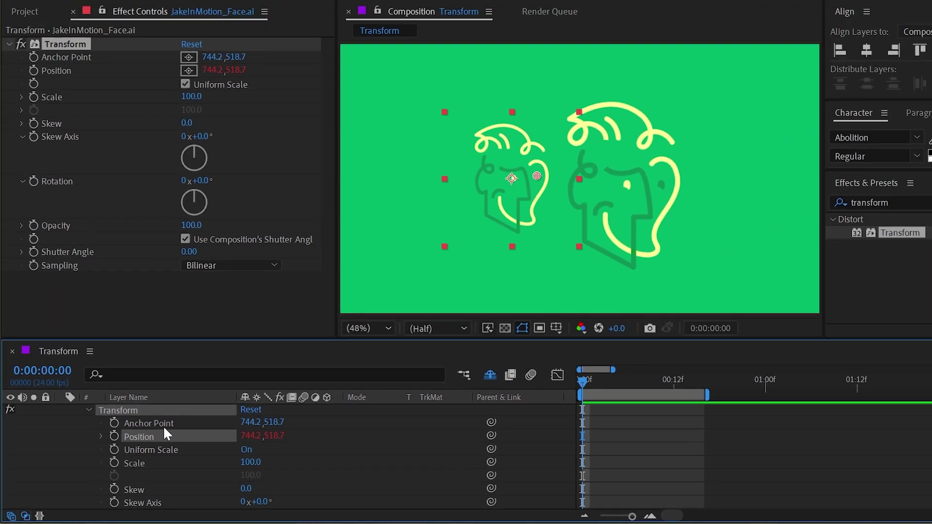
mouse_move(193, 87)
mouse_down()
mouse_move(193, 99)
mouse_move(259, 101)
mouse_up()
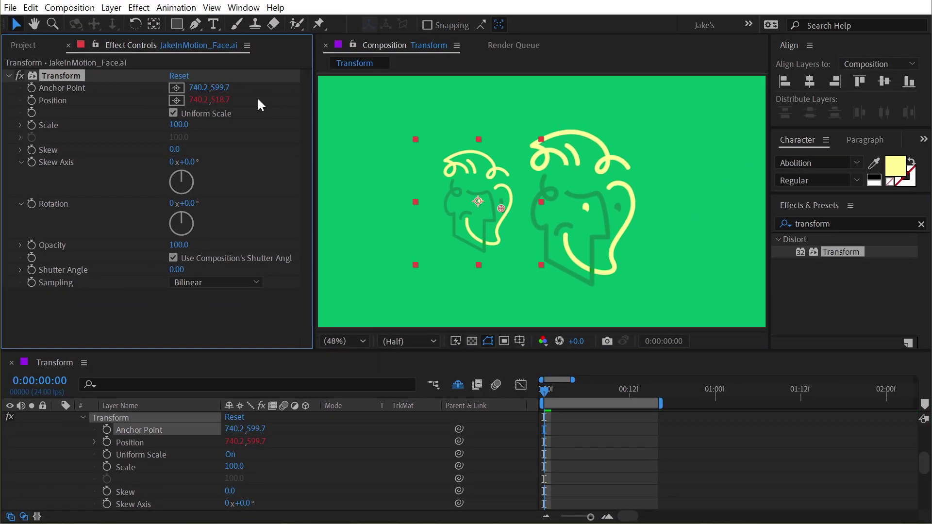
- Move the anchor to the face's chin, test scaling and a 68° rotation, then reset the effect
drag(500, 210, 482, 257)
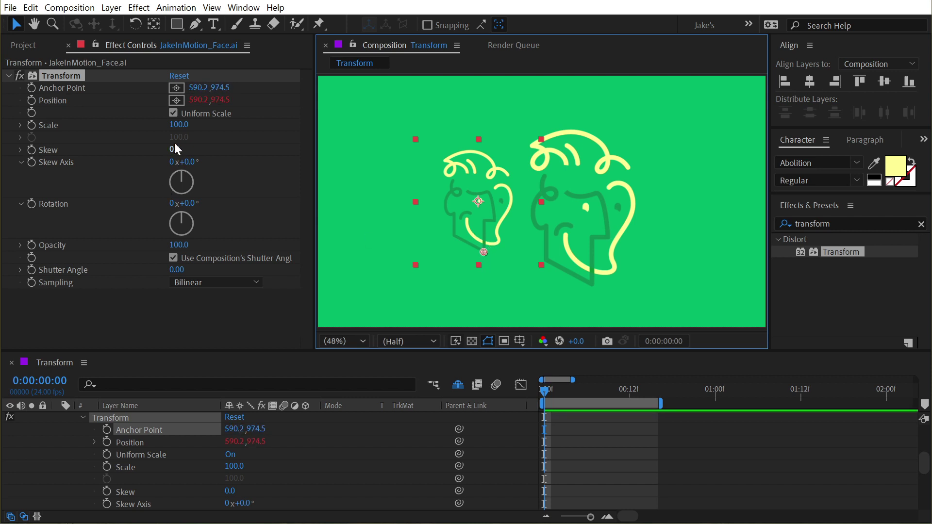
drag(179, 124, 483, 252)
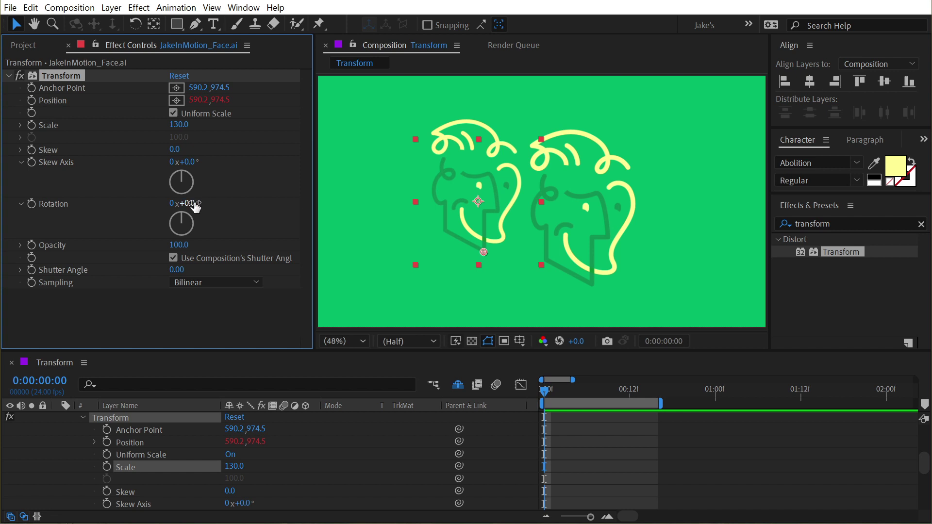
drag(188, 203, 226, 188)
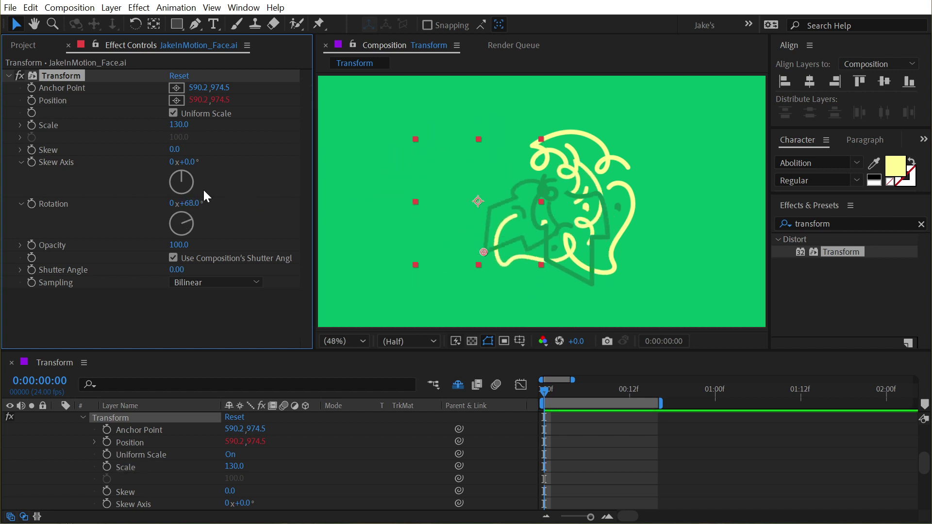
click(179, 76)
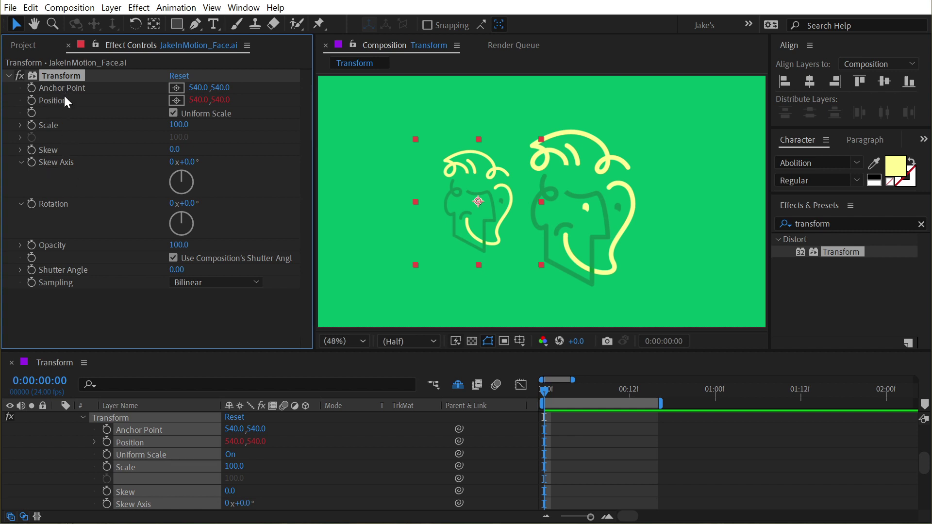
scroll(162, 430, up, 4)
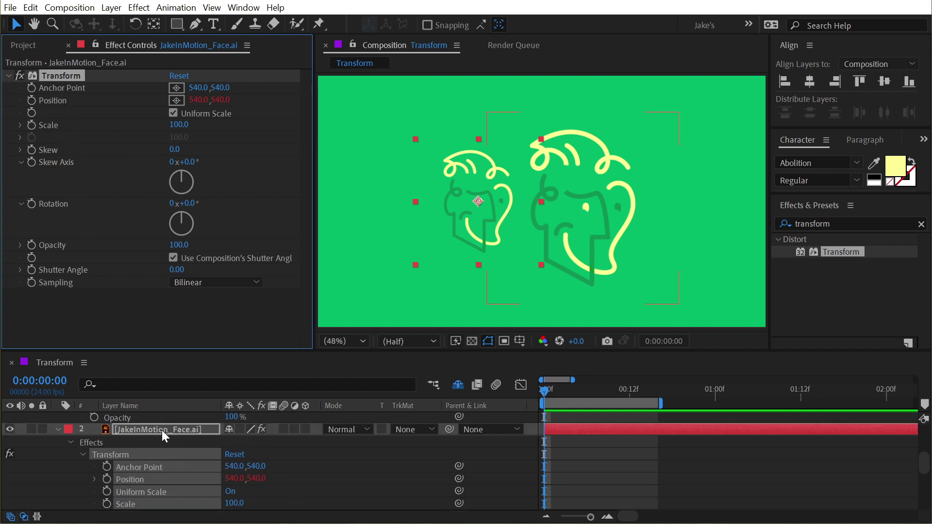
click(117, 456)
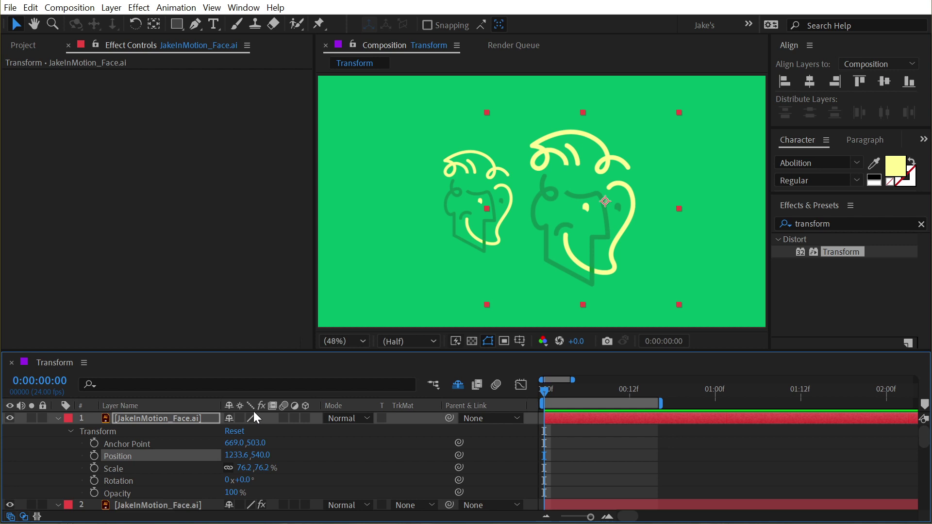
key(ctrl+Down)
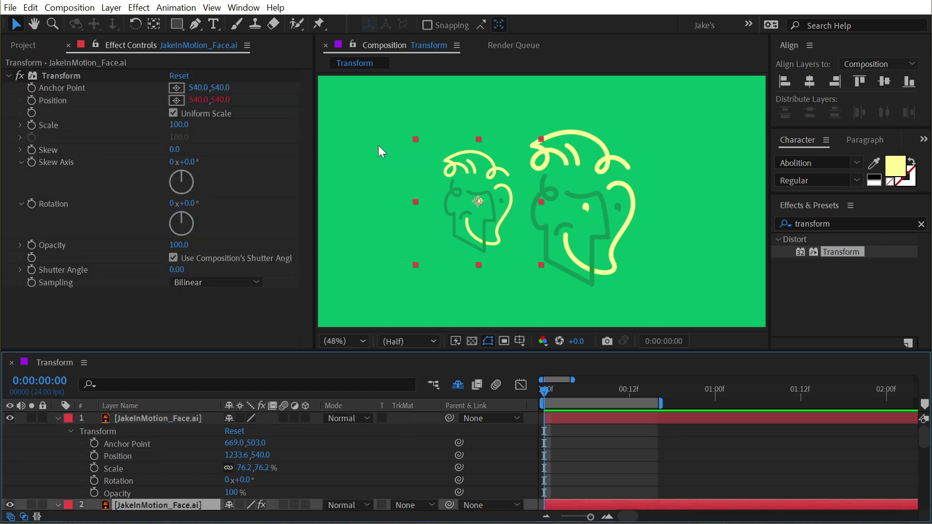
scroll(485, 206, up, 3)
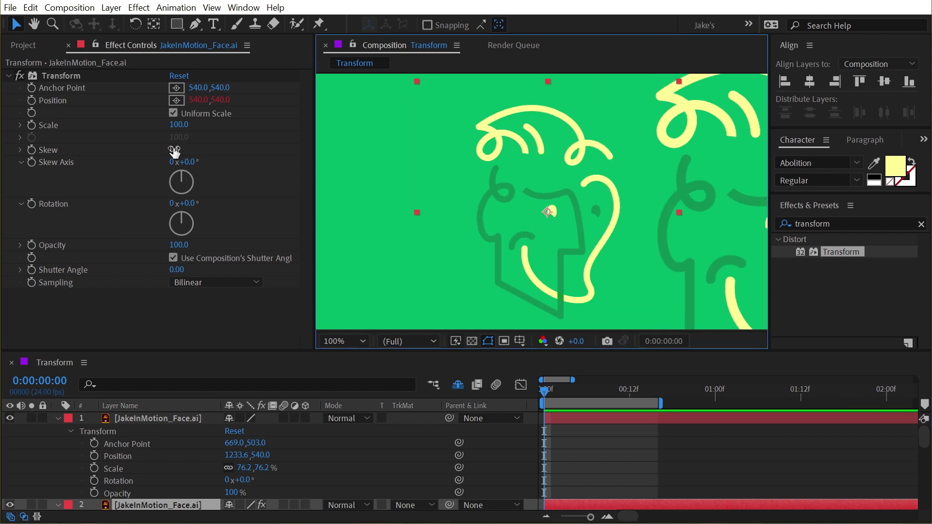
mouse_move(173, 152)
mouse_down()
mouse_move(181, 141)
mouse_move(196, 161)
mouse_move(217, 159)
mouse_move(176, 153)
mouse_up()
click(187, 161)
text(90)
key(Return)
scroll(572, 176, down, 4)
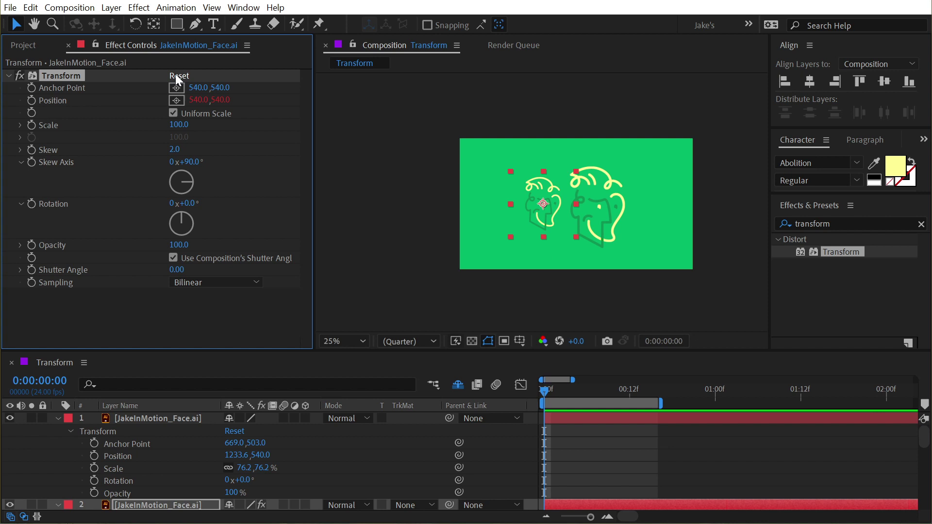
click(179, 75)
- Create a 'Some text' text layer and align it to the composition's horizontal and vertical centre
click(36, 453)
key(e)
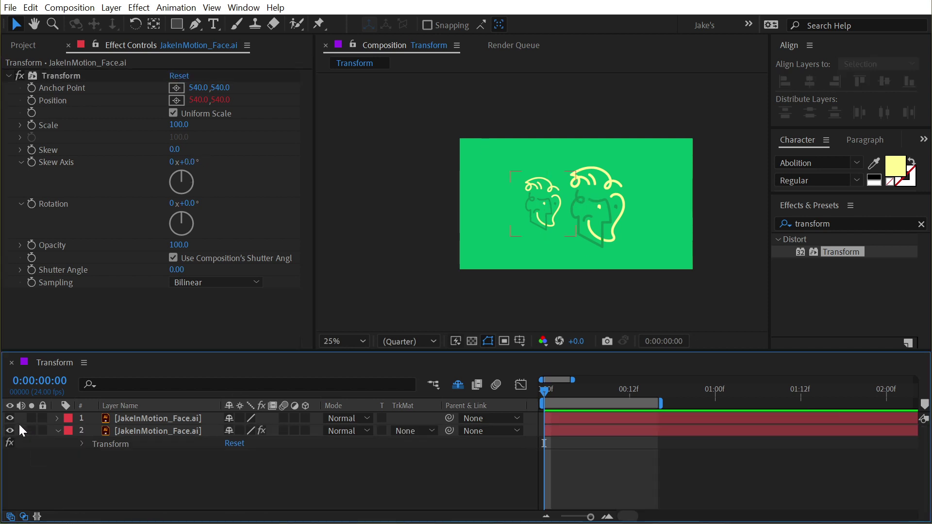
key(ctrl+t)
click(561, 206)
text(S)
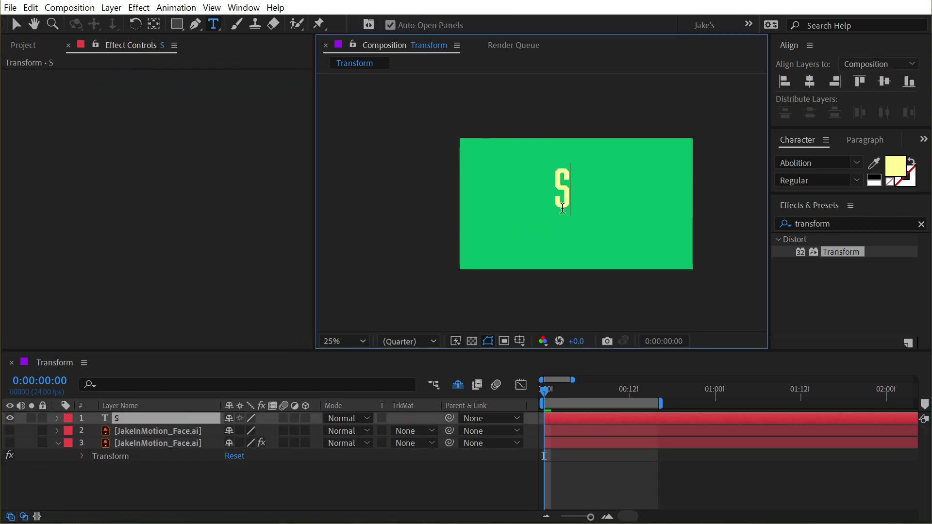
text(ome text)
key(Escape)
click(810, 81)
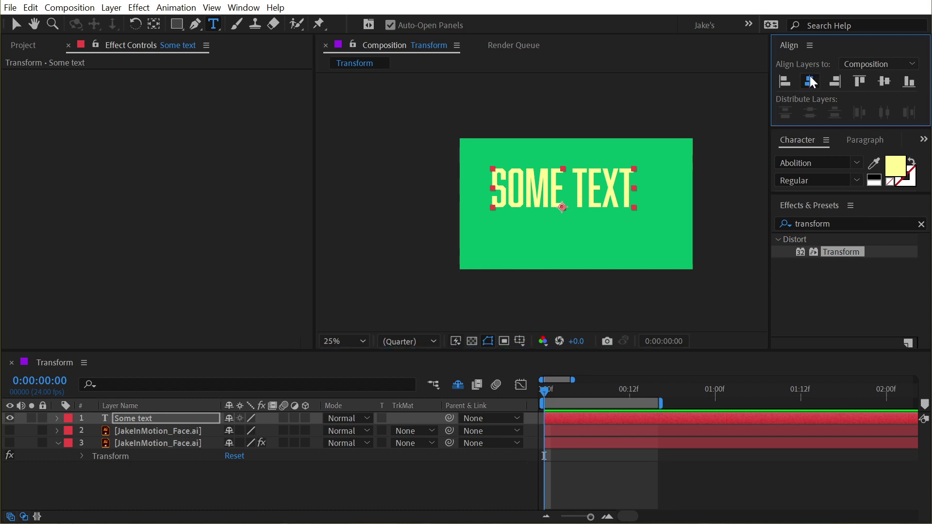
click(884, 81)
- Apply the Transform effect to the text layer and set its Skew to -9
drag(842, 252, 631, 220)
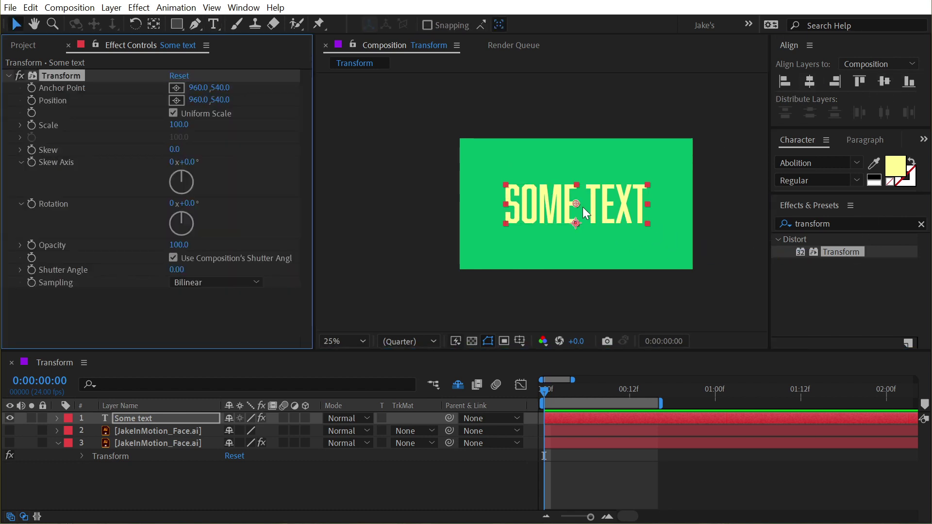
key(period)
drag(174, 149, 168, 149)
click(489, 292)
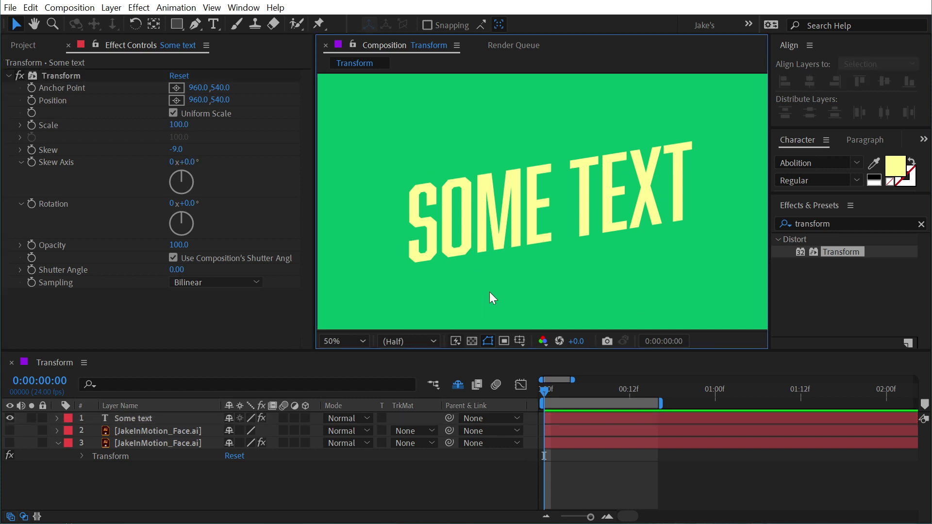
- Hide the Some text layer and turn both face layers' visibility on
click(23, 417)
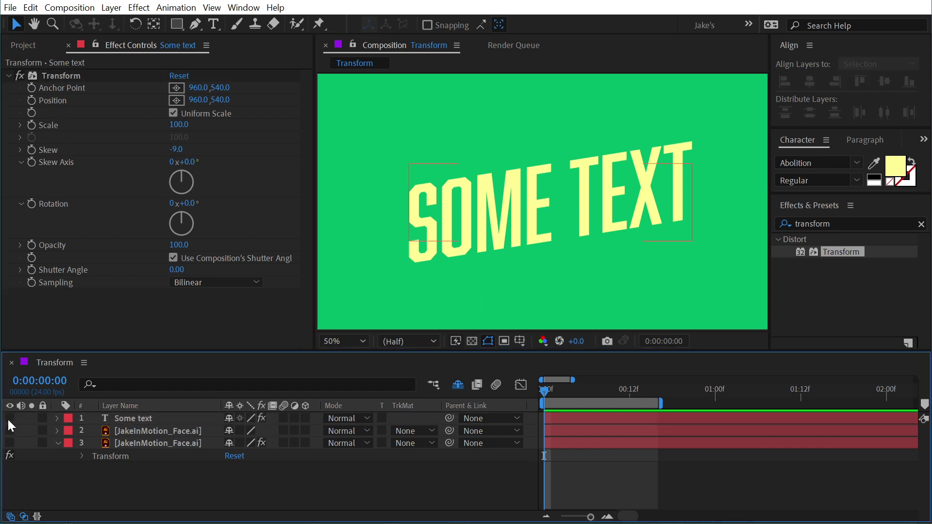
click(10, 417)
click(10, 430)
click(9, 443)
click(134, 444)
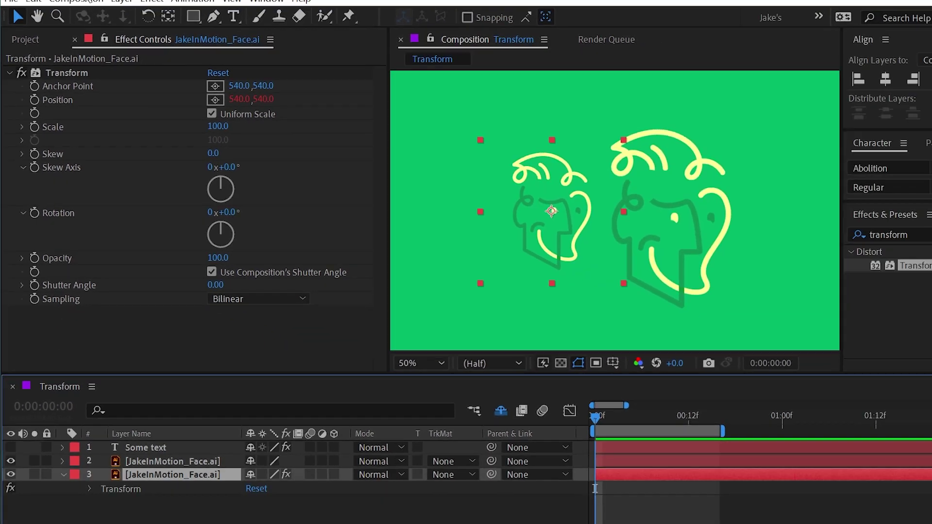
click(71, 8)
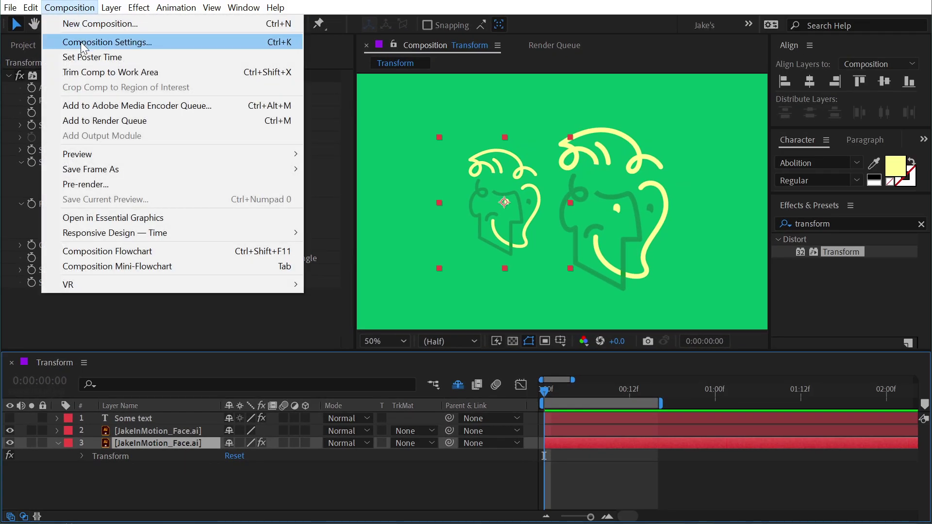
click(107, 42)
click(432, 136)
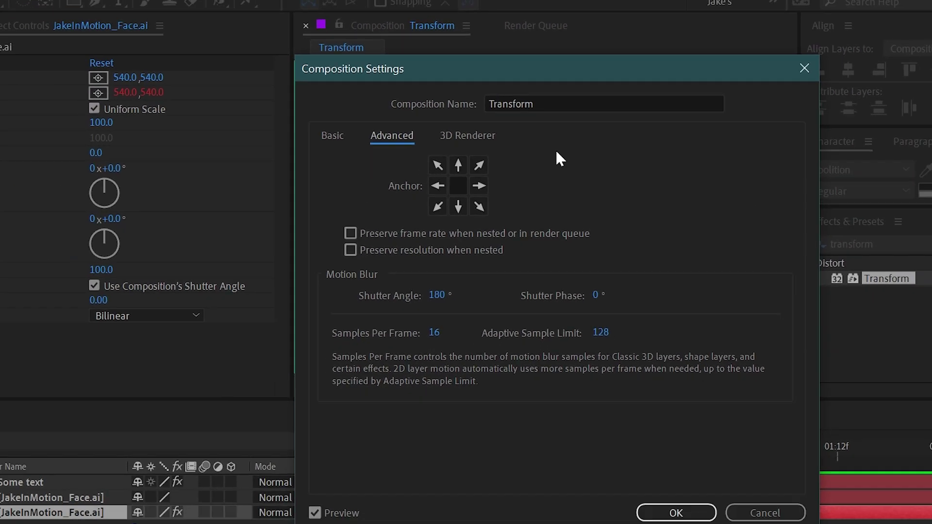
click(804, 68)
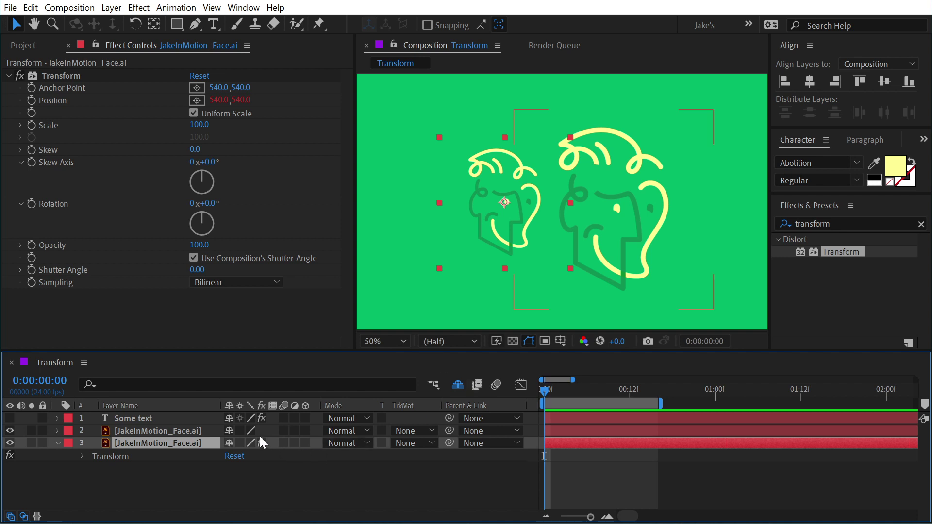
- Enable the comp's Motion Blur master switch and motion blur on both face layers, then preview
click(497, 384)
drag(284, 430, 284, 442)
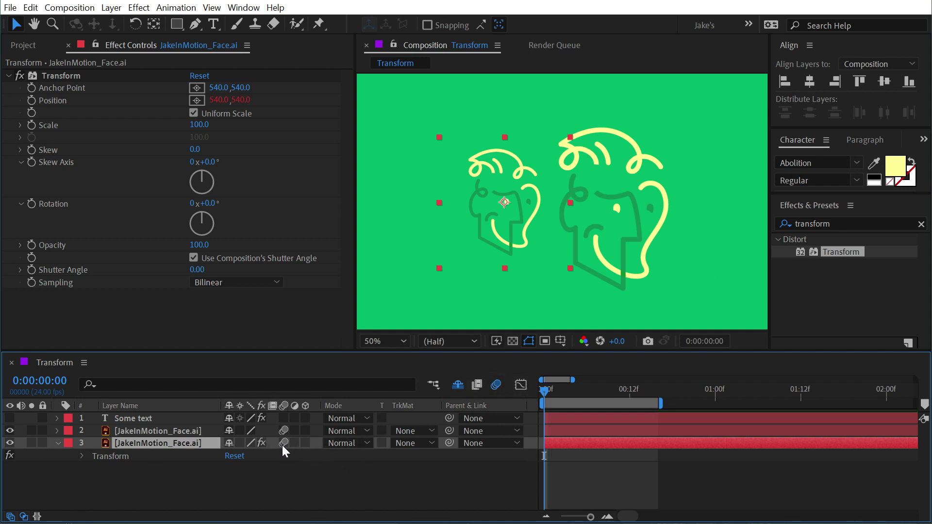
click(270, 478)
key(space)
- Set both face layers' Scale to 50%
drag(590, 263, 567, 220)
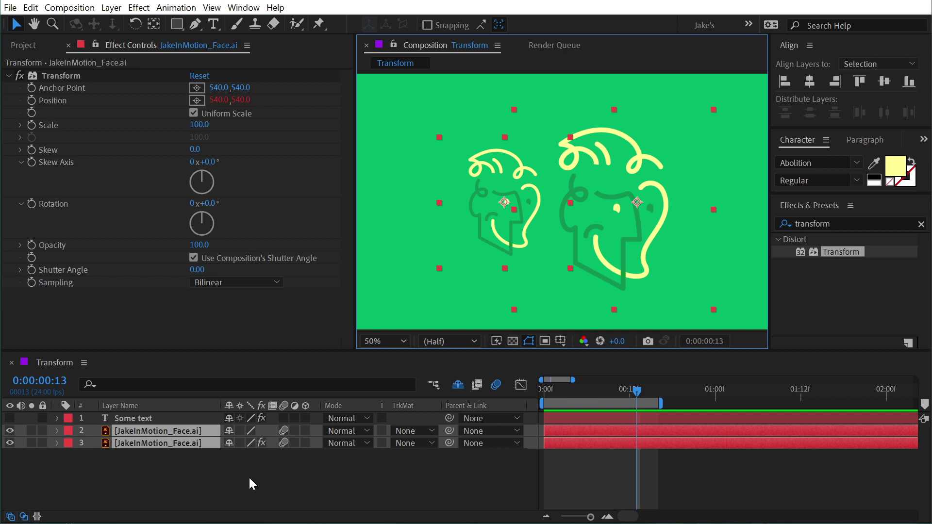
key(s)
click(265, 443)
text(50)
key(Return)
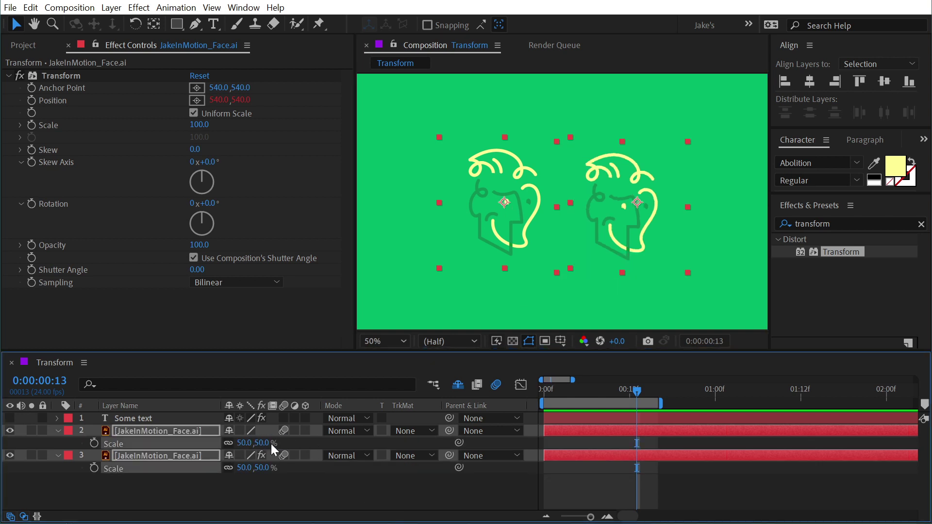
click(270, 443)
- Add a Scale keyframe on the right face at 0:00:00:13
click(131, 431)
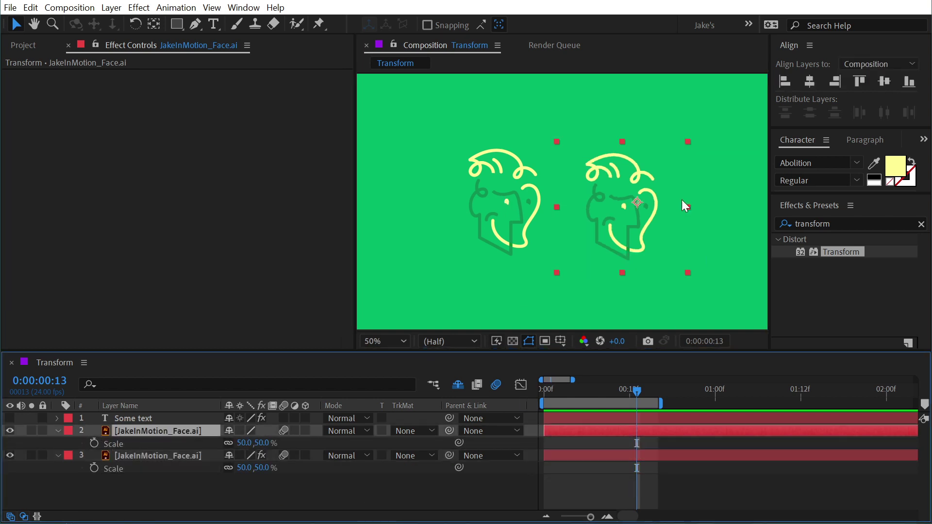
key(alt+shift+s)
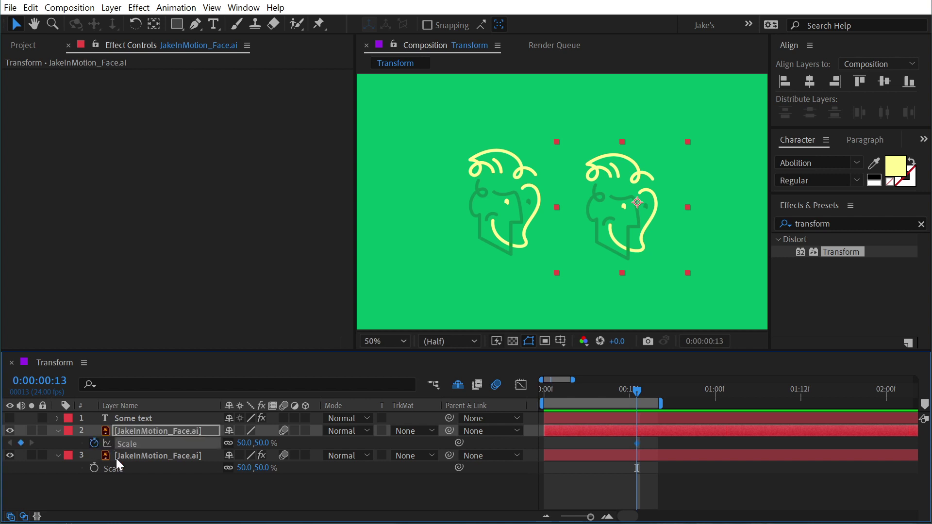
click(135, 456)
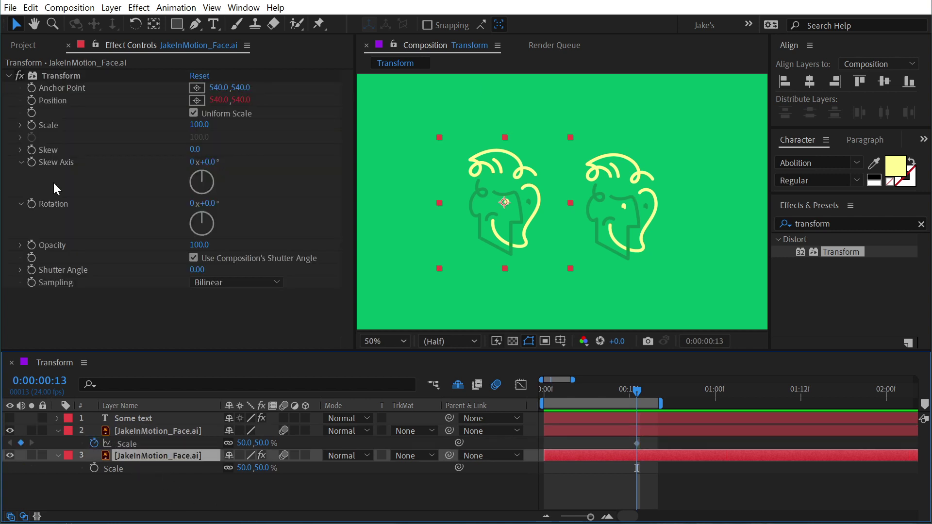
- Keyframe the left face's Transform Scale, then at frame 0 set both faces' Scale to 0
click(32, 125)
click(63, 75)
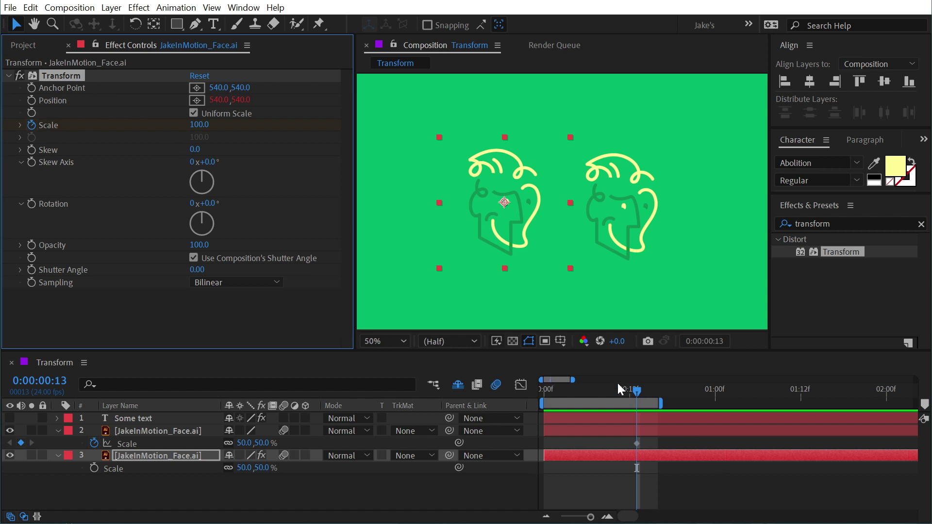
drag(618, 385, 529, 389)
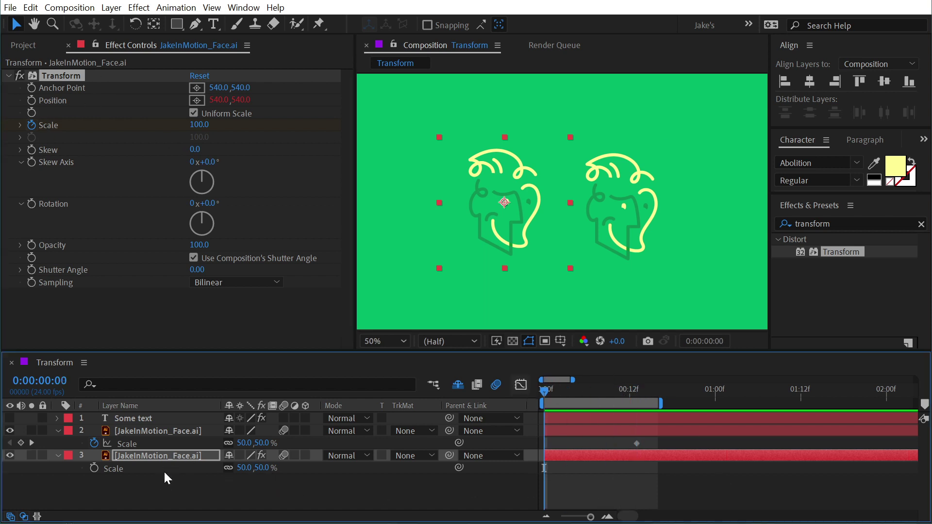
key(u)
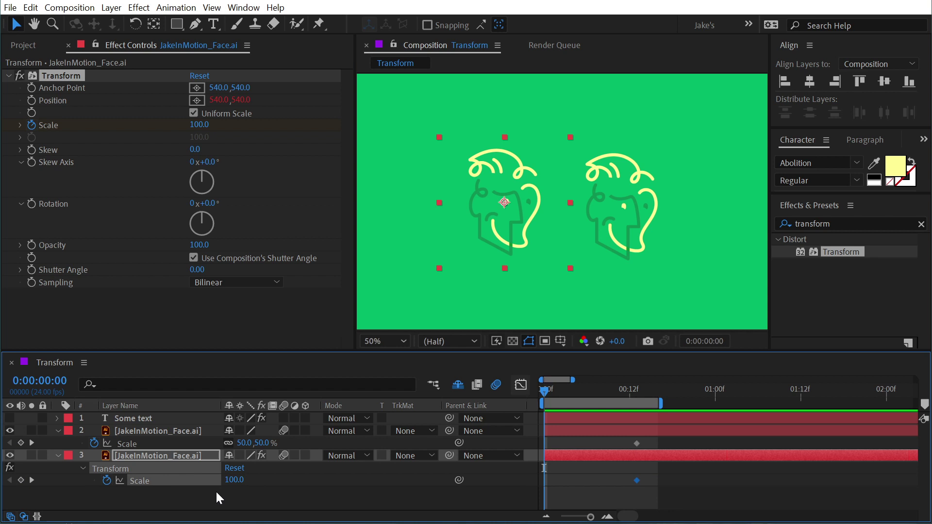
click(245, 443)
text(0)
key(Return)
click(235, 480)
text(0)
key(Return)
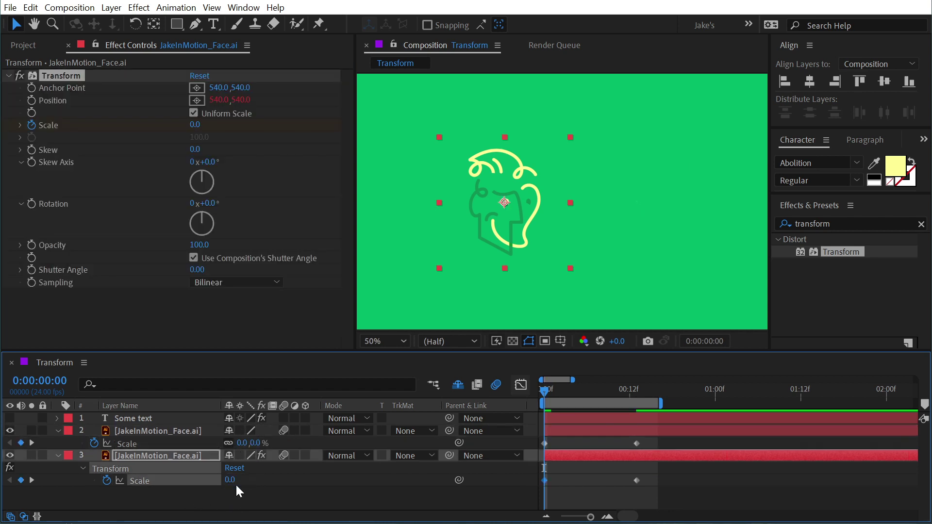
- In the Graph Editor, ease the end keyframes to about 98% influence and the start to 33%
drag(653, 487, 512, 438)
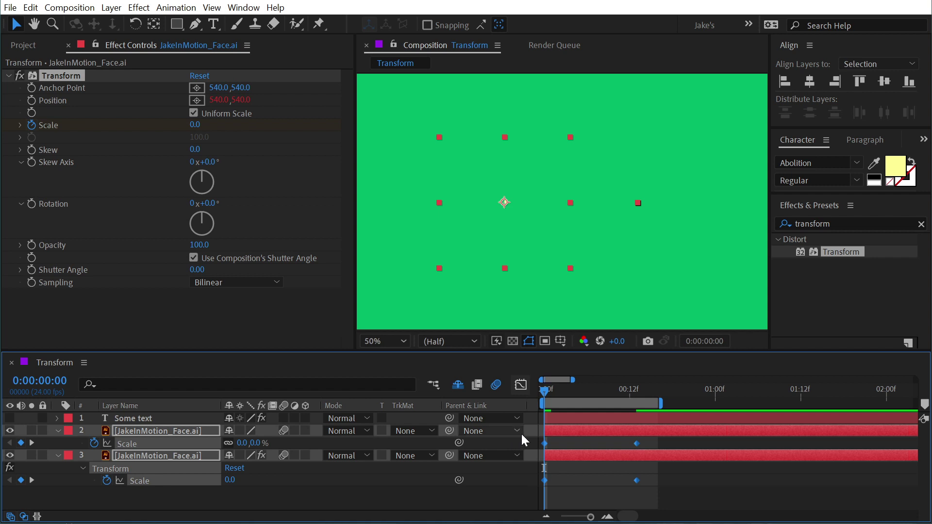
click(520, 385)
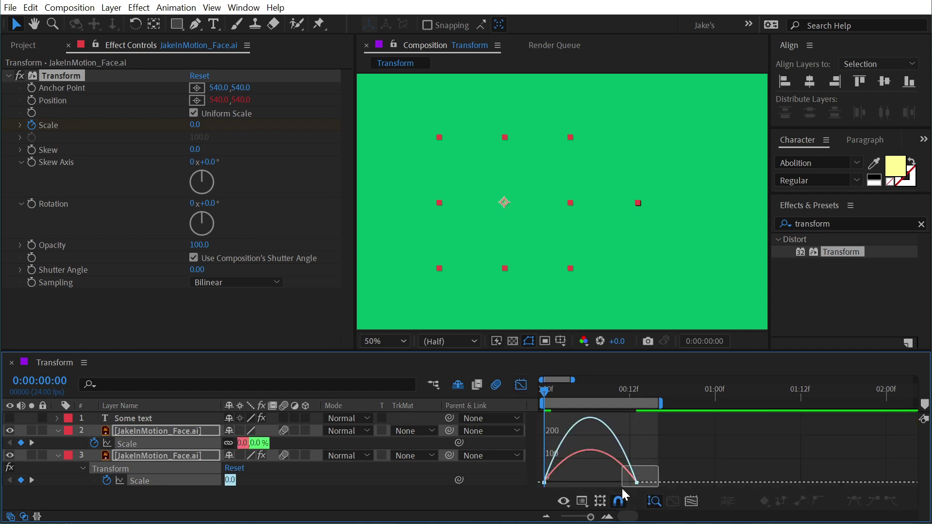
click(636, 482)
drag(626, 483, 570, 482)
drag(551, 395, 580, 391)
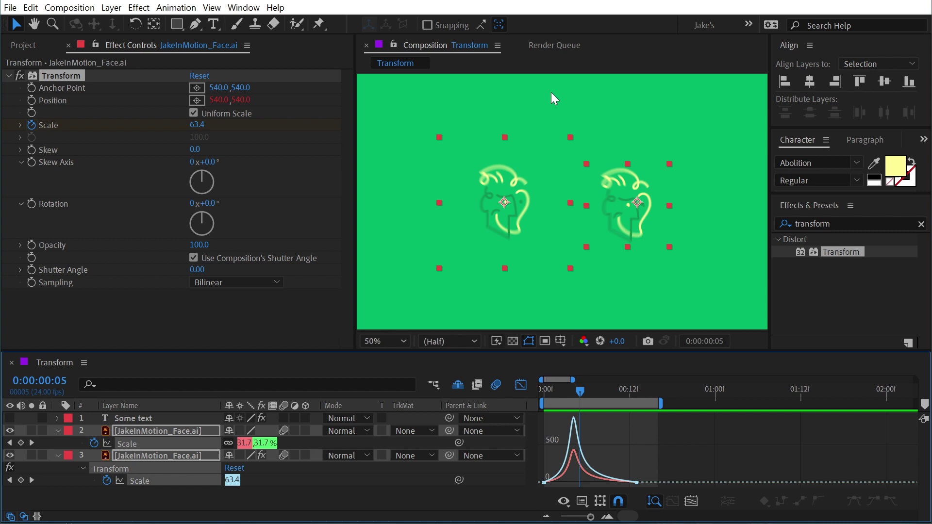
click(521, 385)
scroll(584, 198, up, 2)
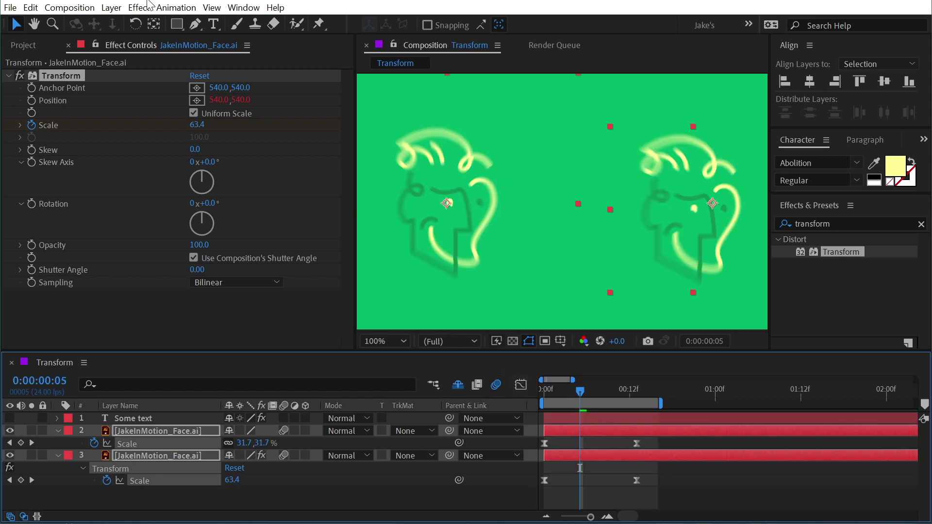
click(69, 8)
click(93, 40)
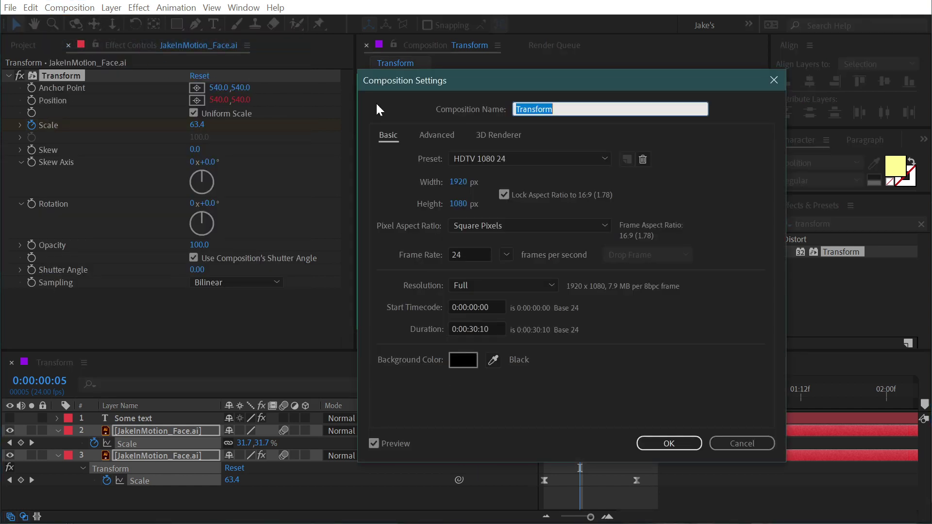
click(435, 135)
drag(505, 91, 174, 122)
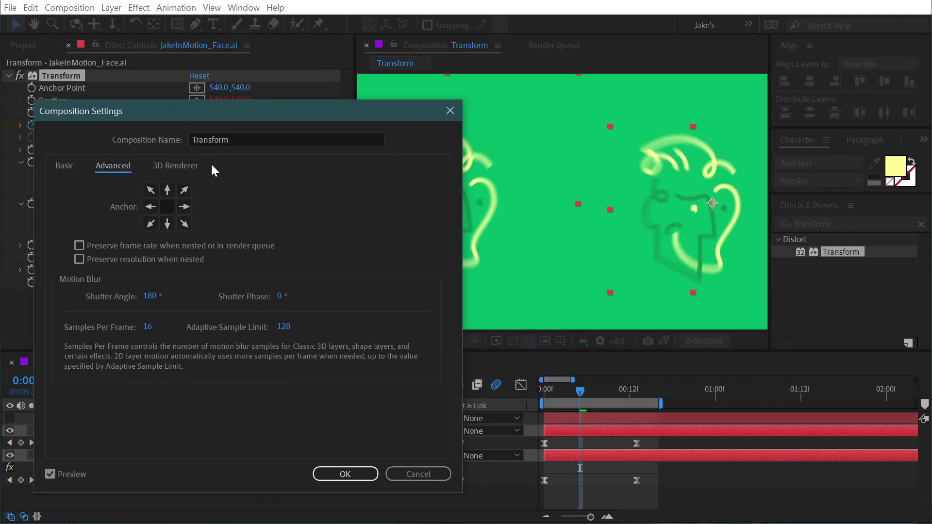
drag(144, 295, 91, 294)
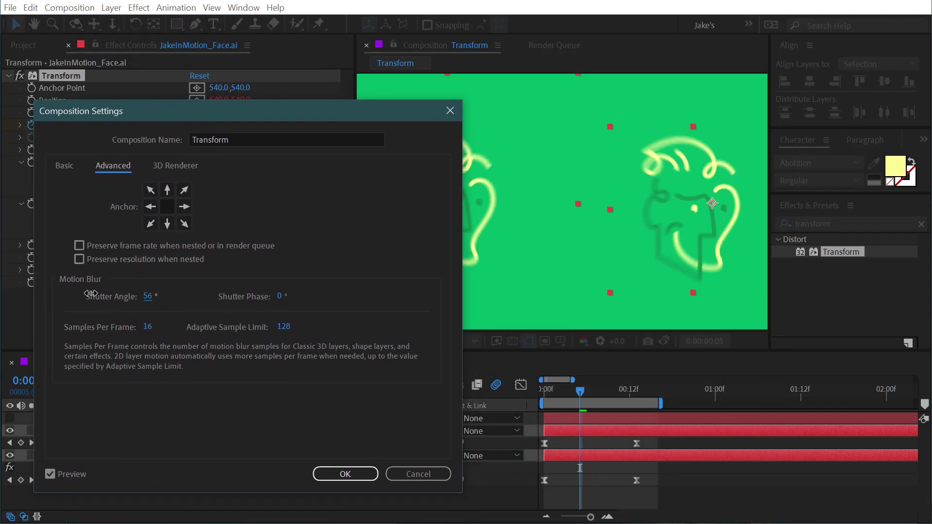
drag(149, 299, 257, 295)
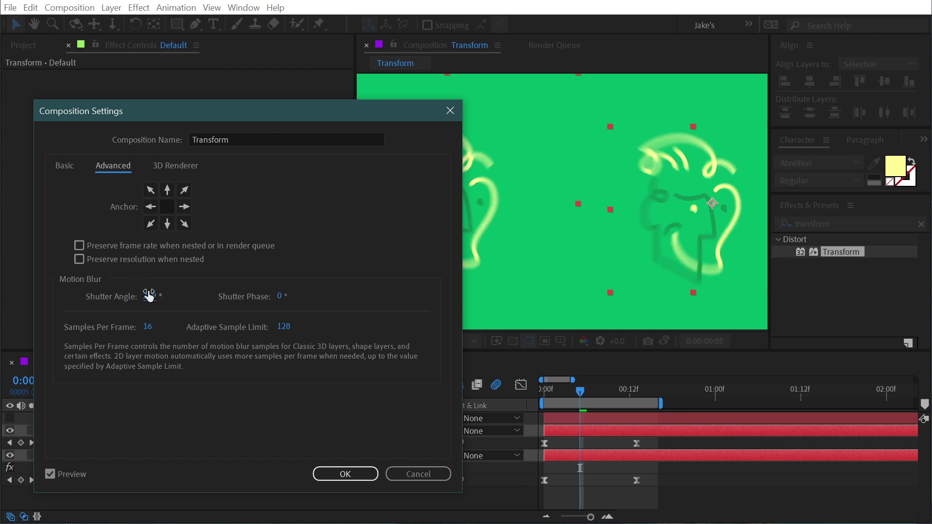
mouse_move(150, 296)
mouse_down()
mouse_move(204, 297)
mouse_move(181, 306)
mouse_move(126, 298)
mouse_move(160, 299)
mouse_up()
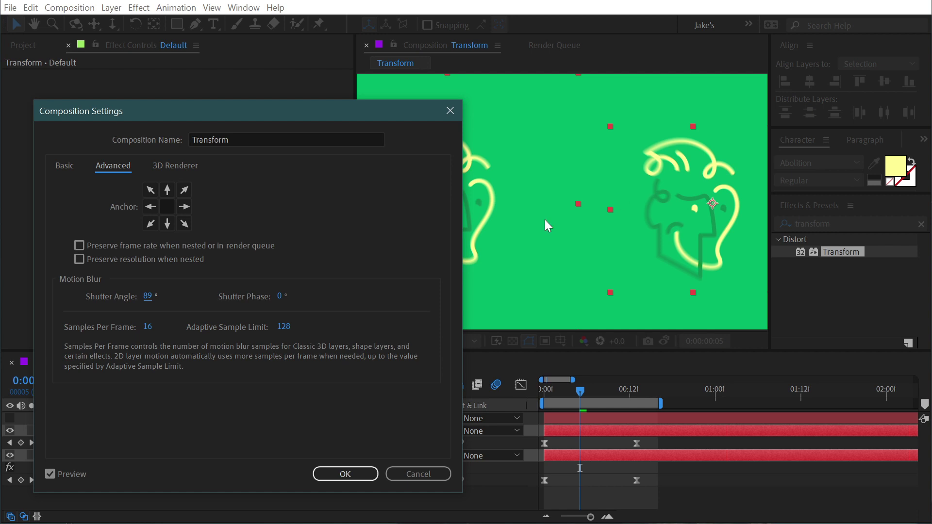
click(147, 296)
text(180)
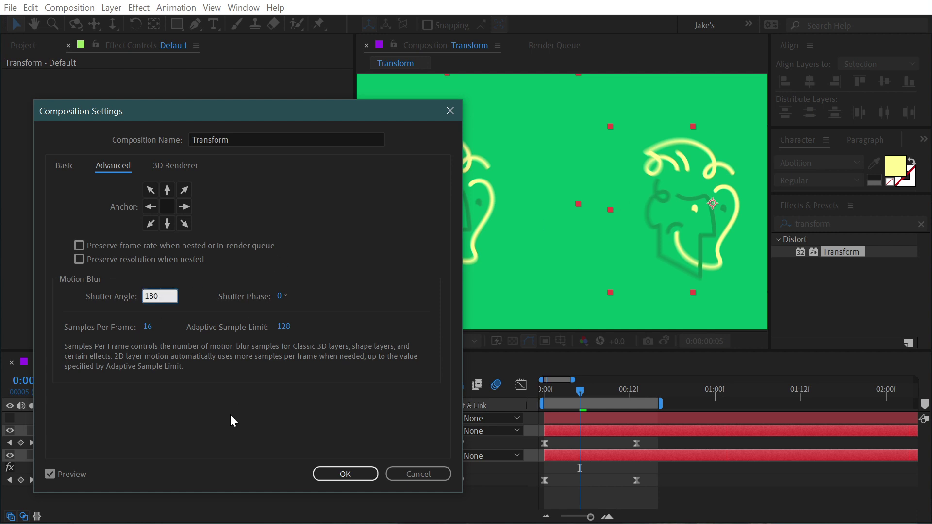
click(231, 416)
- Uncheck Use Composition's Shutter Angle on the left face's Transform effect and scrub Shutter Angle to 75
click(332, 471)
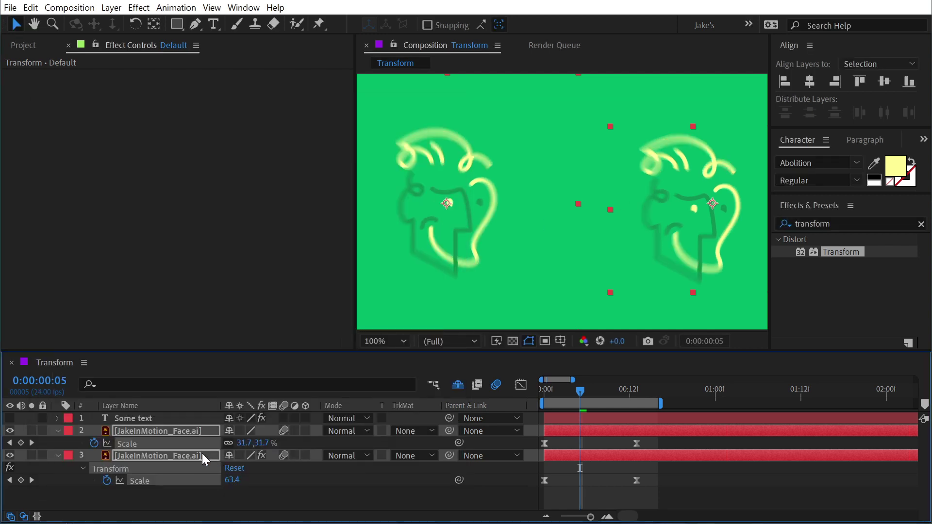
click(57, 465)
click(150, 454)
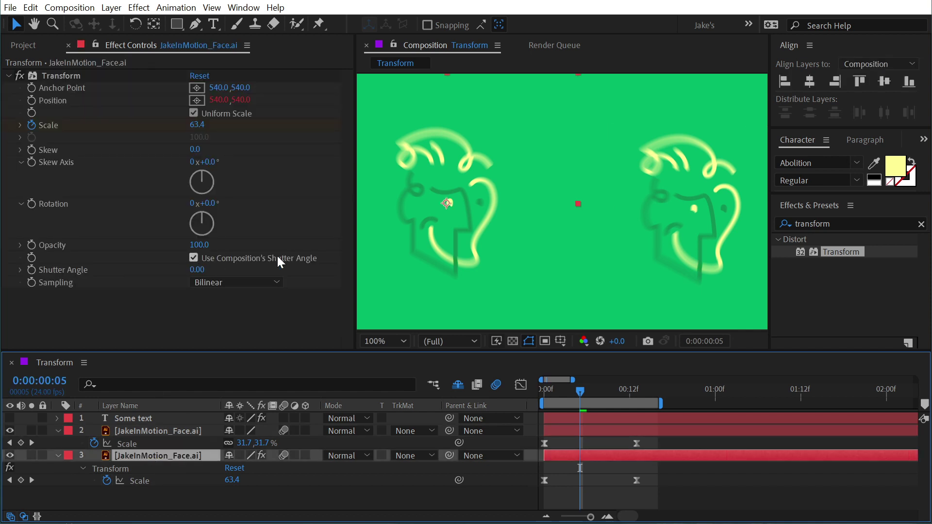
click(193, 258)
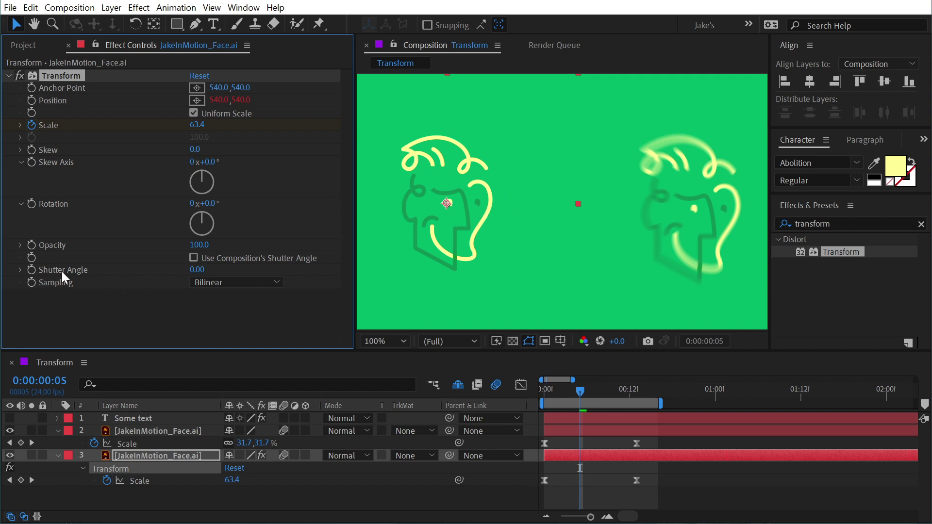
drag(194, 273, 215, 269)
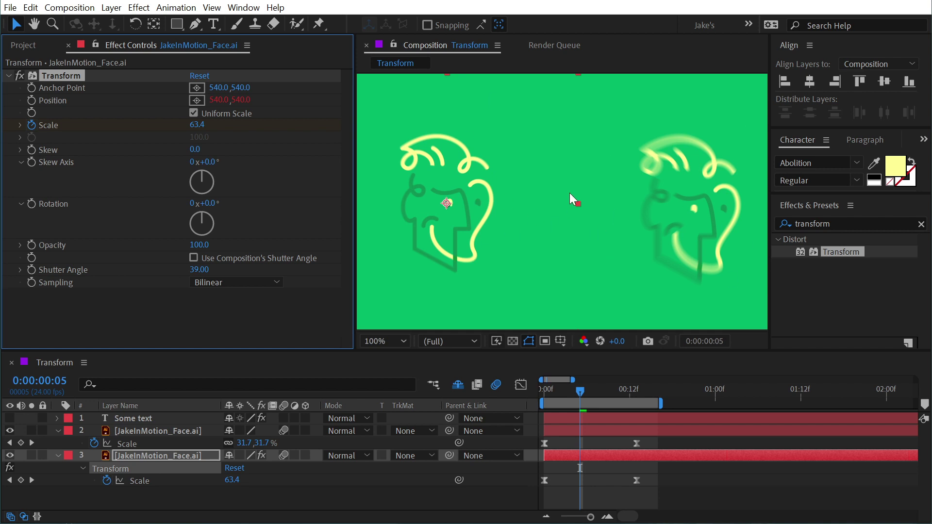
drag(200, 270, 218, 272)
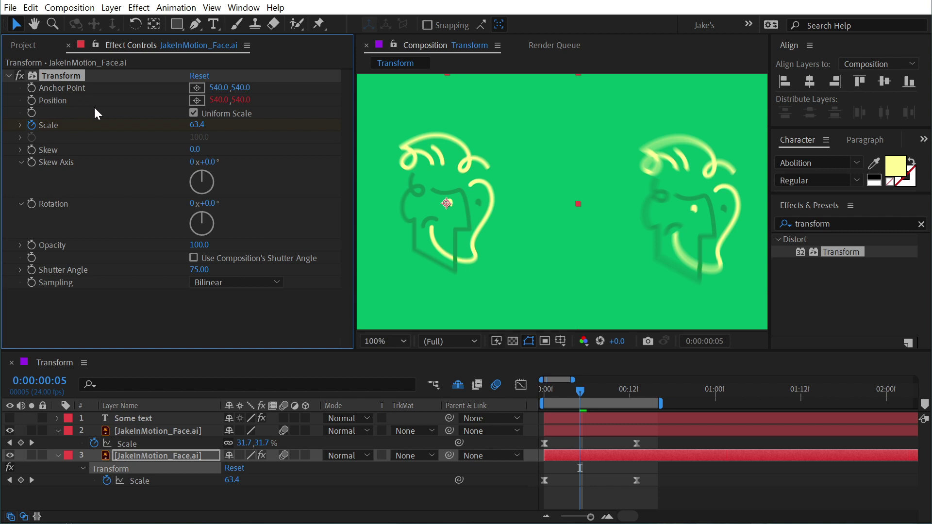
- Paste the right face's Scale keyframes onto the left face at 0:00:00:17 and lower its shutter angle to 39
click(129, 444)
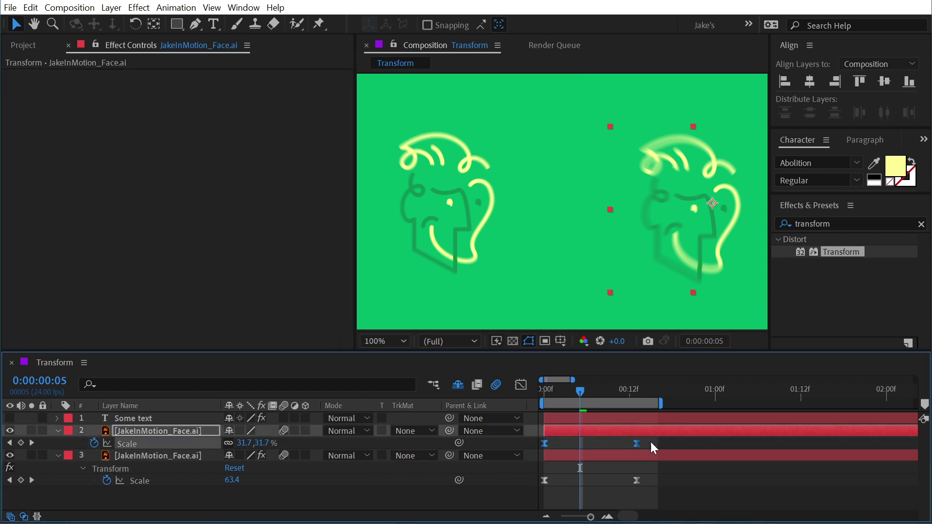
drag(621, 396, 665, 396)
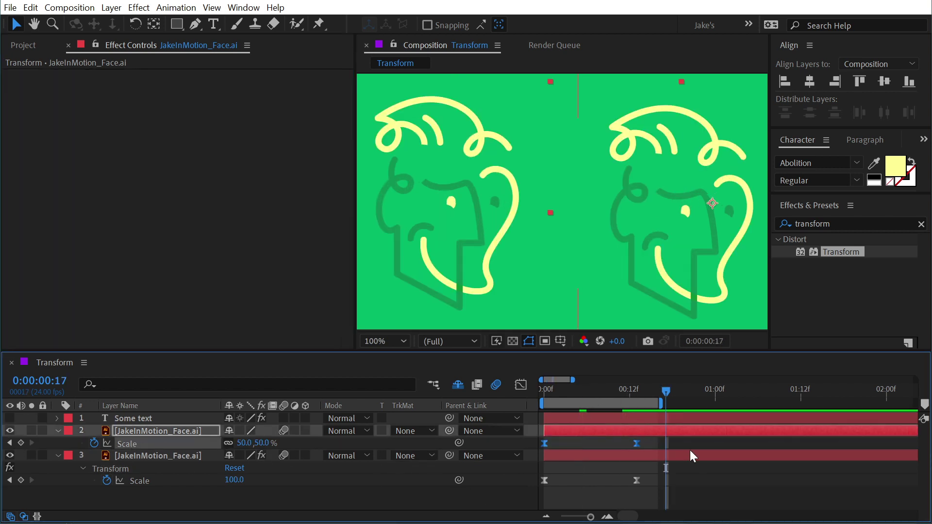
click(645, 455)
key(ctrl+v)
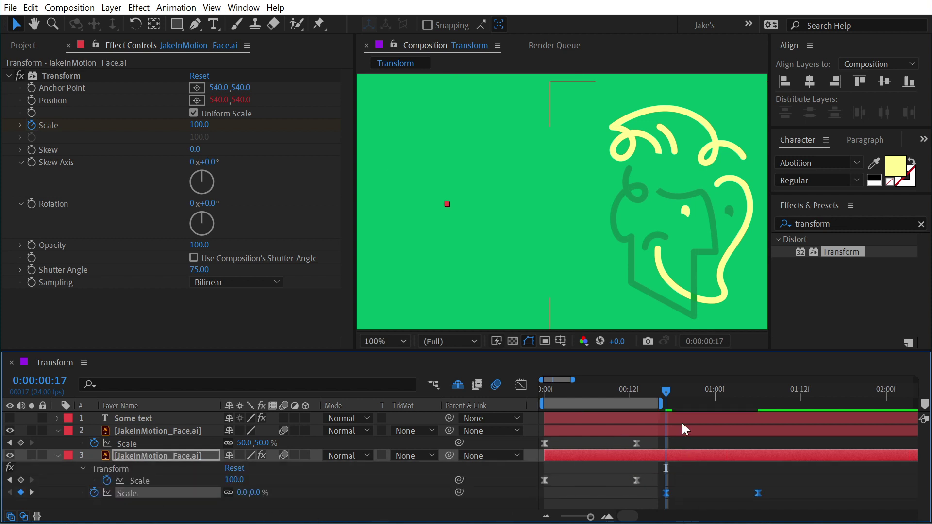
drag(668, 405, 695, 408)
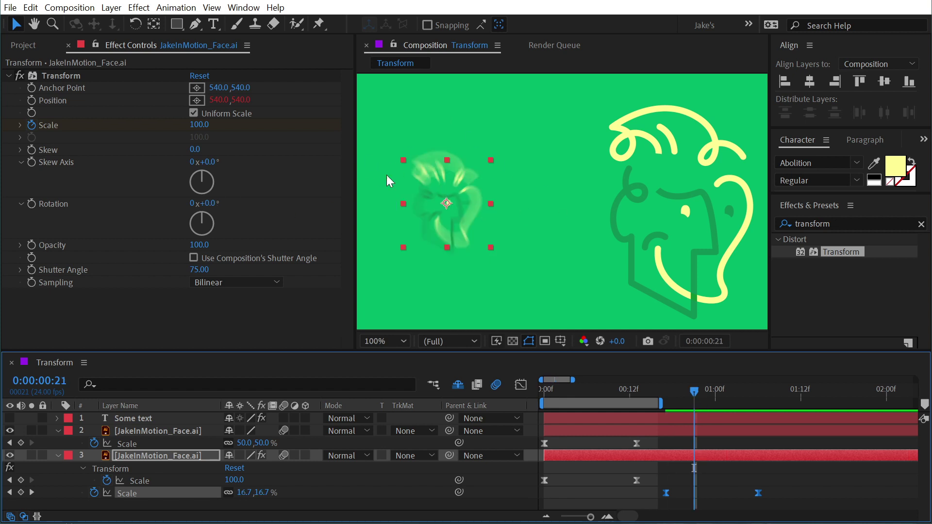
drag(197, 270, 160, 281)
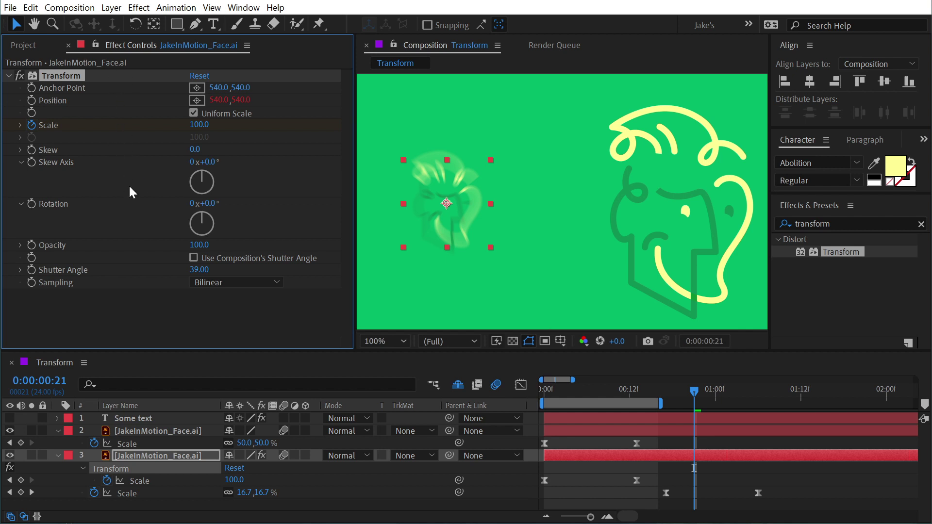
- At 0:00:01:09, turn off the left face's effect and layer Scale stopwatches
click(778, 391)
click(107, 479)
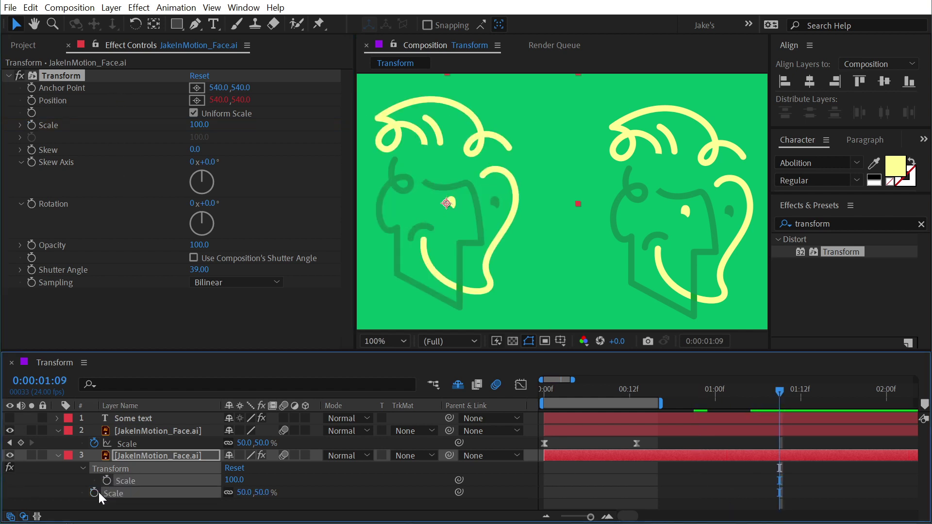
click(94, 492)
click(141, 460)
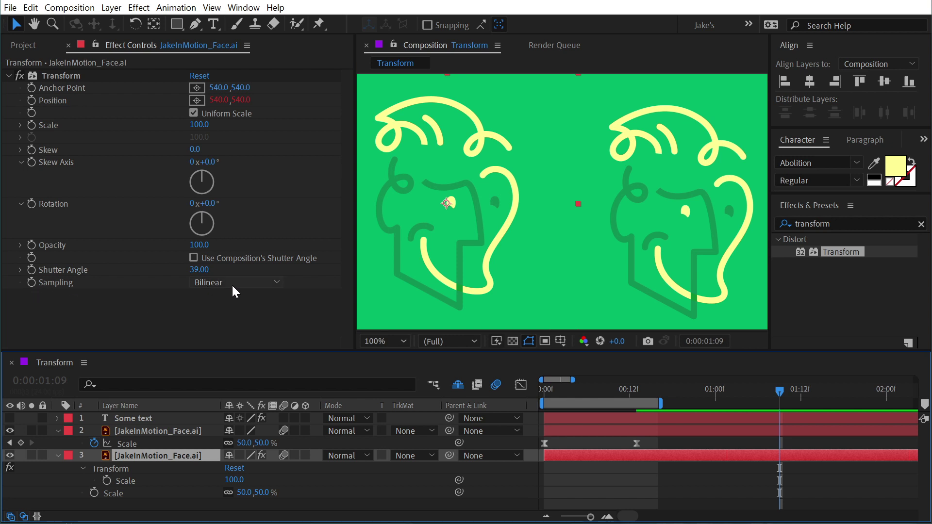
- Set the left face layer's Scale to 100% and pan around the enlarged face
scroll(411, 200, up, 2)
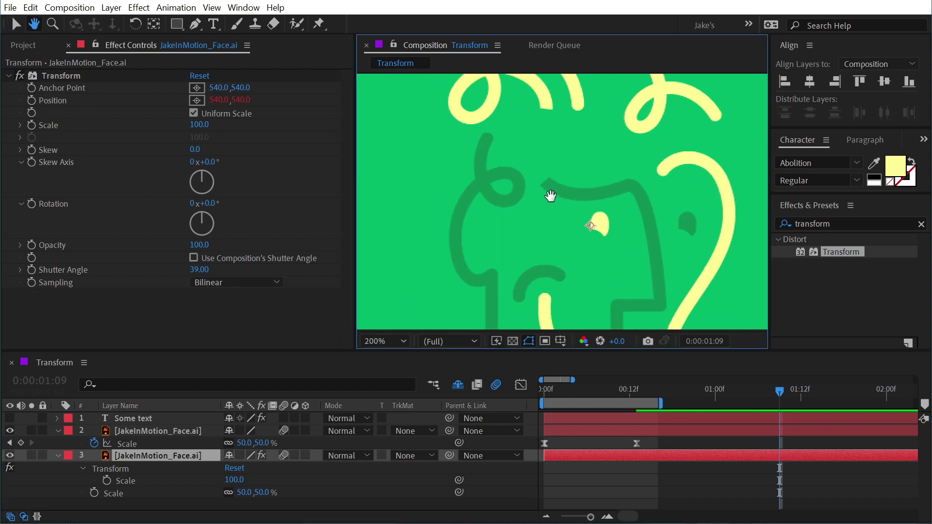
scroll(557, 205, up, 4)
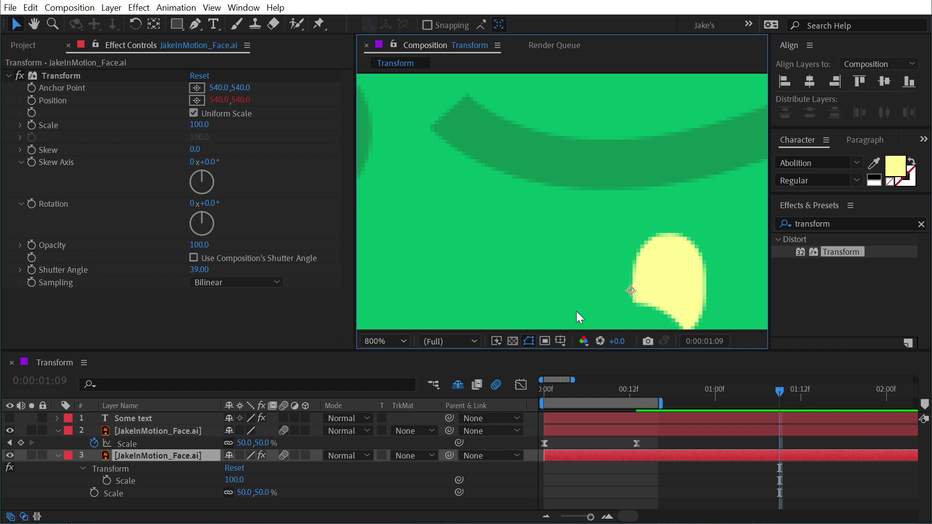
key(s)
click(245, 467)
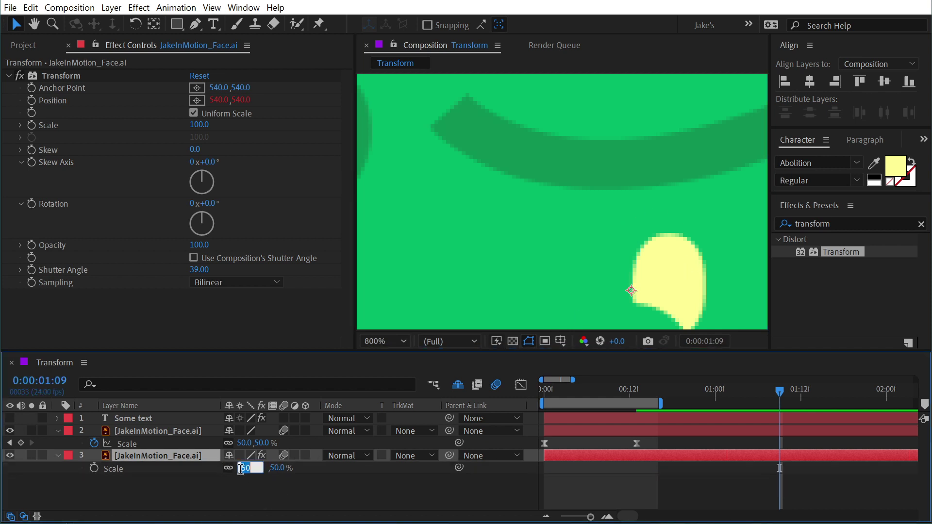
text(100)
key(Return)
drag(690, 231, 563, 180)
scroll(526, 177, up, 1)
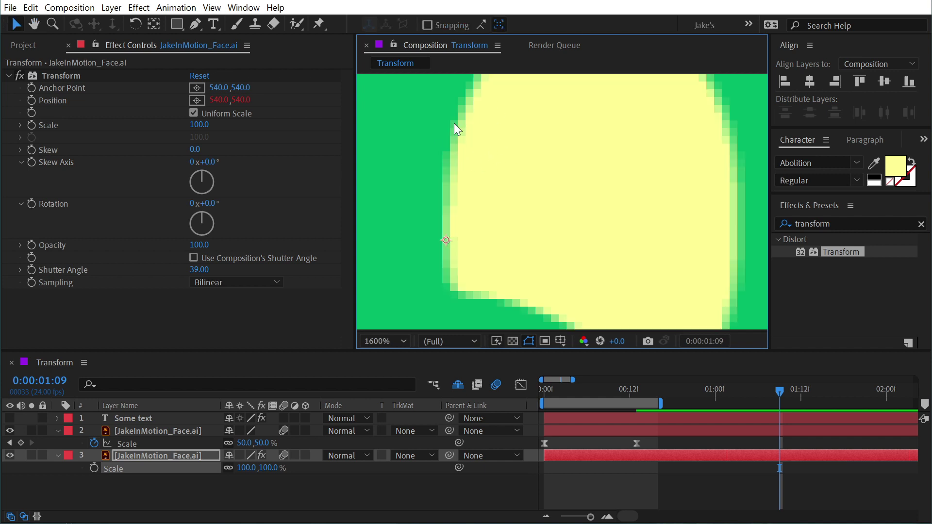
drag(455, 127, 462, 267)
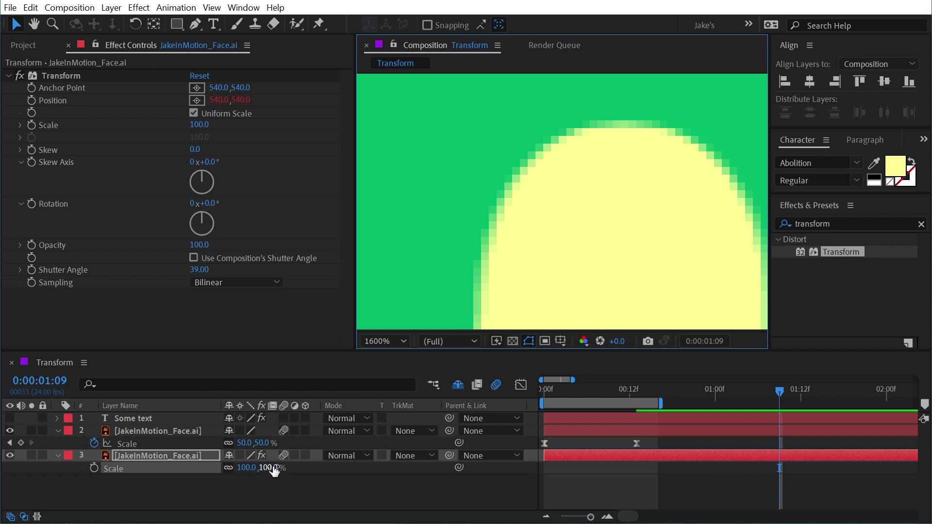
click(250, 456)
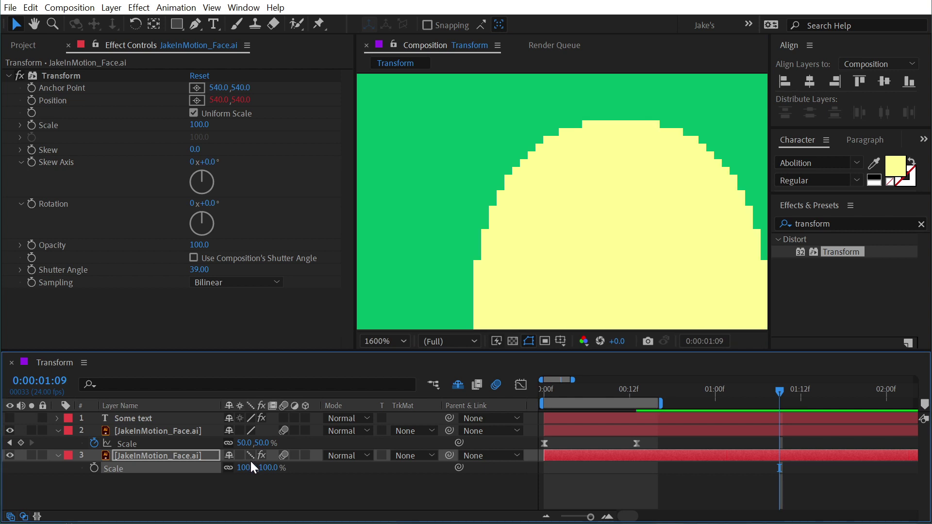
scroll(482, 231, down, 2)
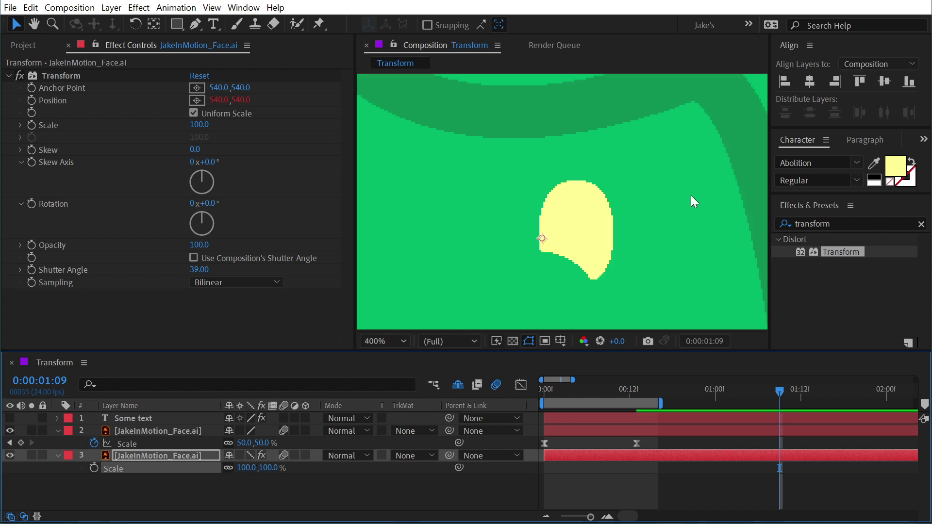
scroll(691, 195, down, 5)
scroll(597, 205, up, 6)
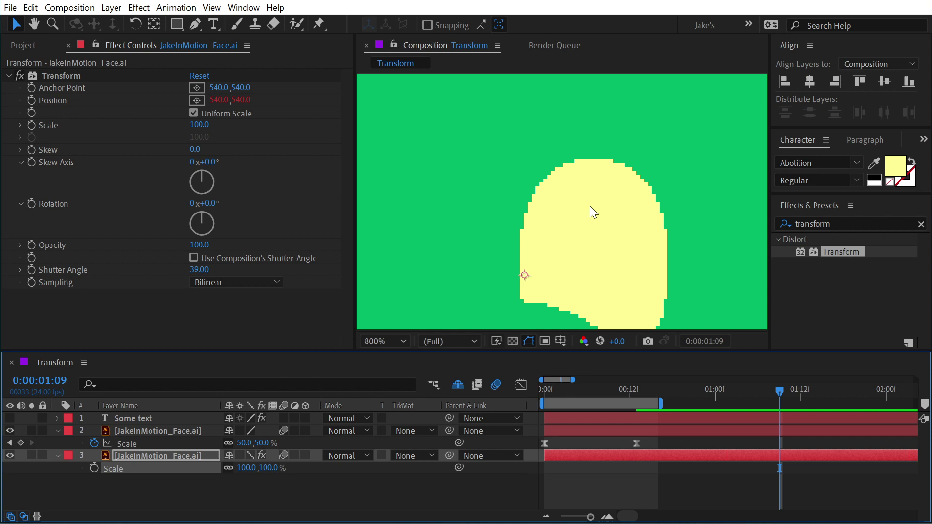
scroll(578, 221, up, 1)
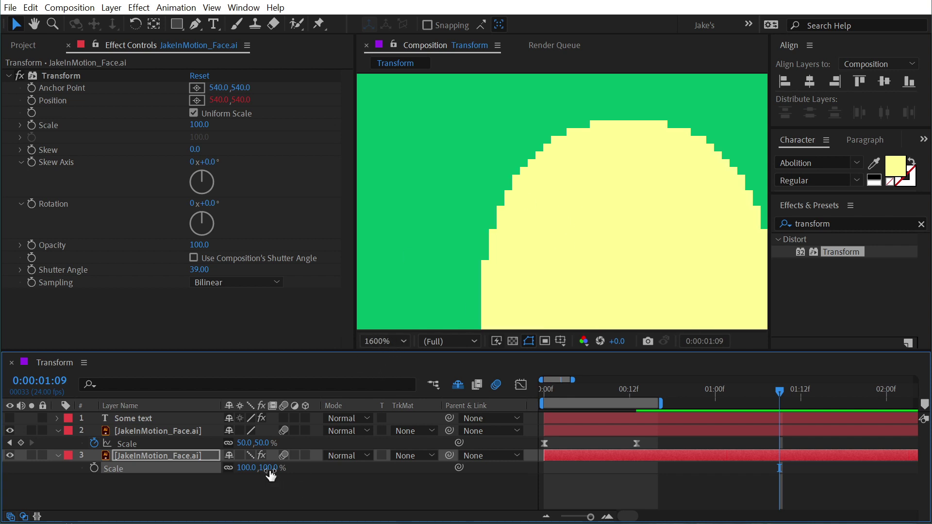
drag(270, 475, 260, 467)
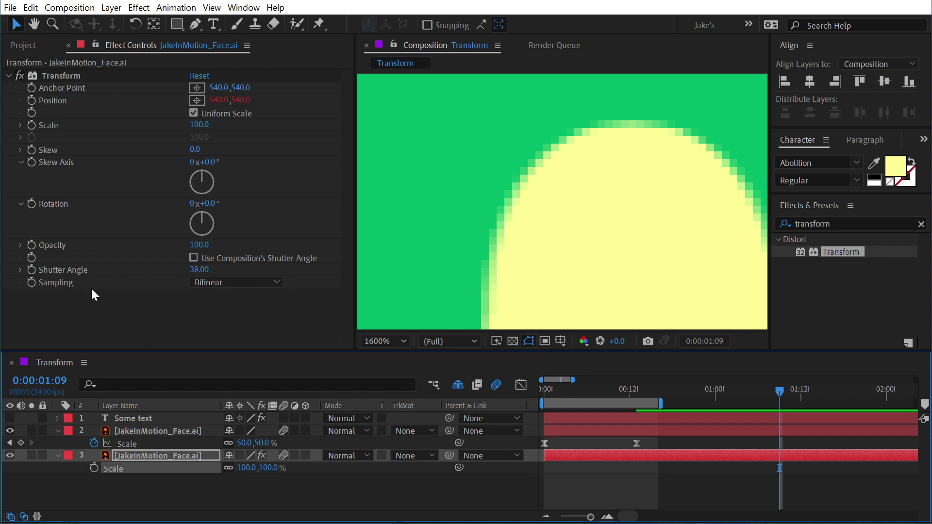
- Scale the left face's Transform effect to 273% and frame its edge at 800% zoom
key(comma)
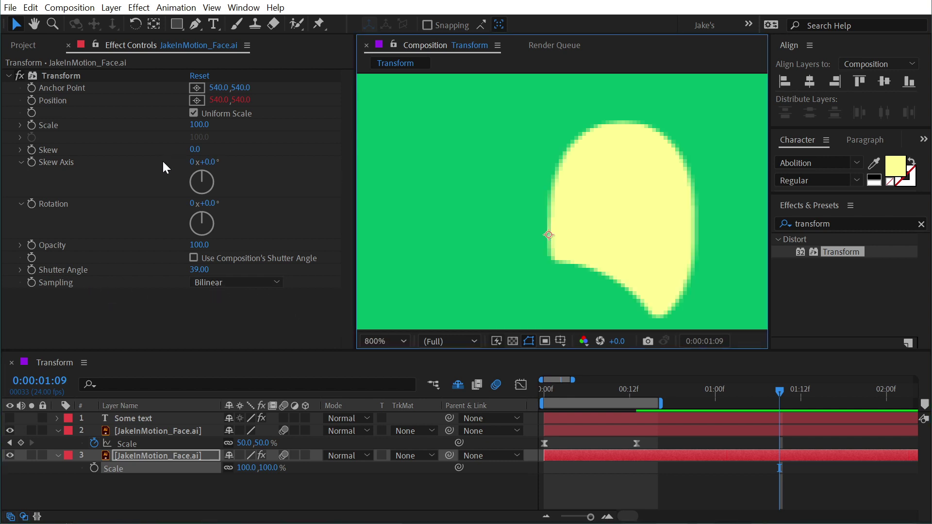
drag(200, 127, 291, 125)
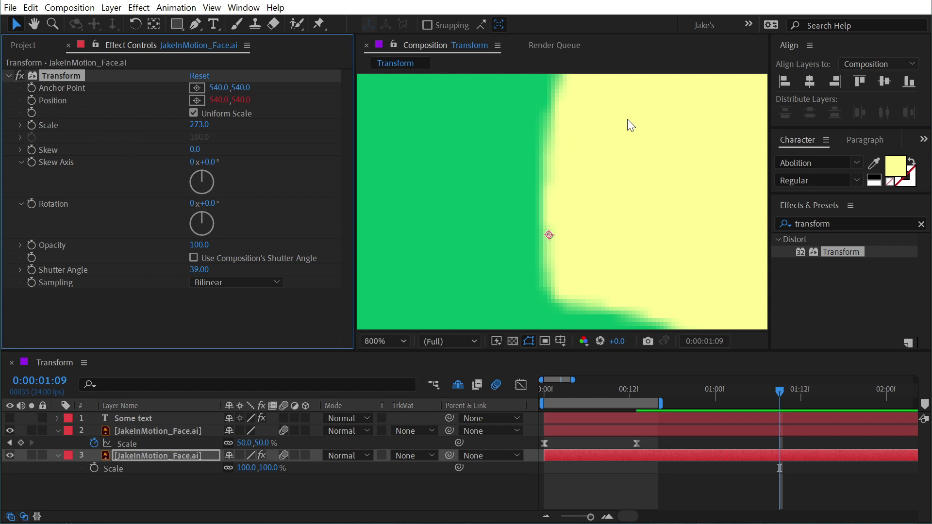
drag(627, 119, 612, 216)
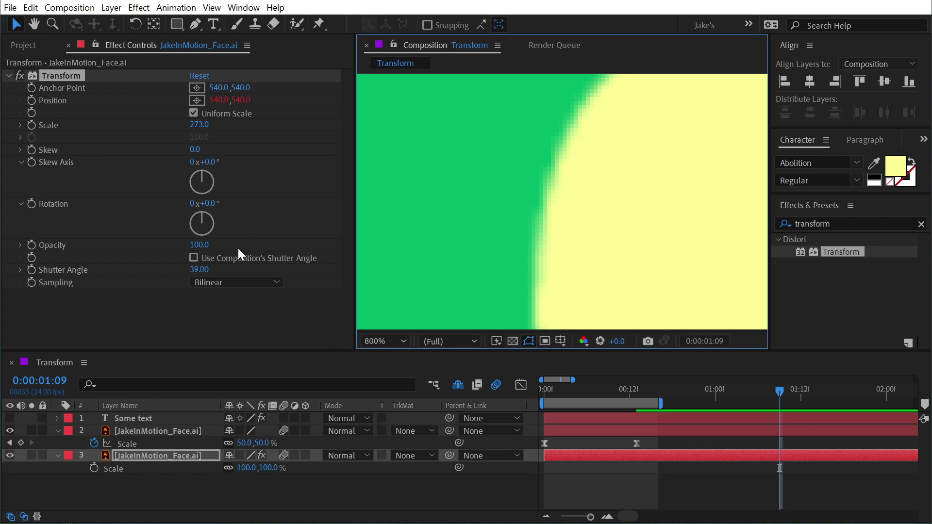
- Compare Bicubic and Bilinear sampling on the enlarged face, ending on Bicubic
click(232, 282)
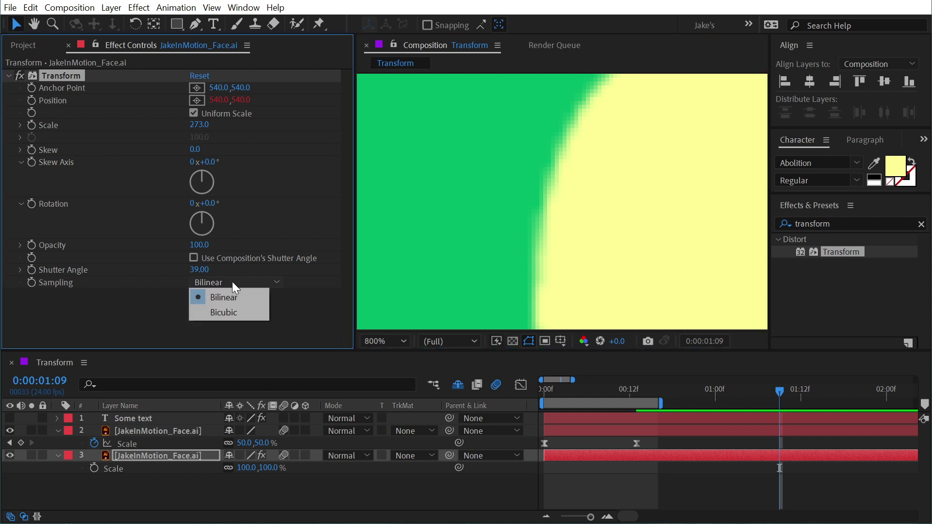
click(238, 312)
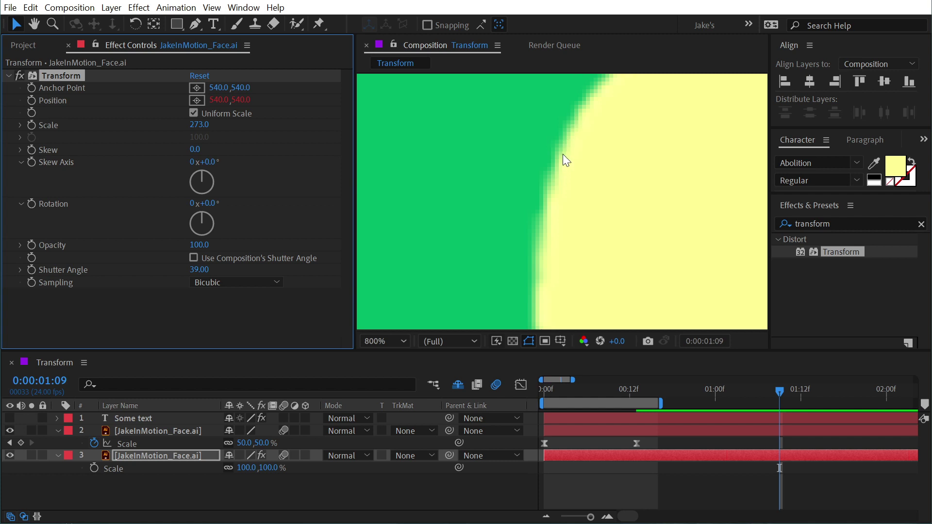
click(236, 282)
click(229, 297)
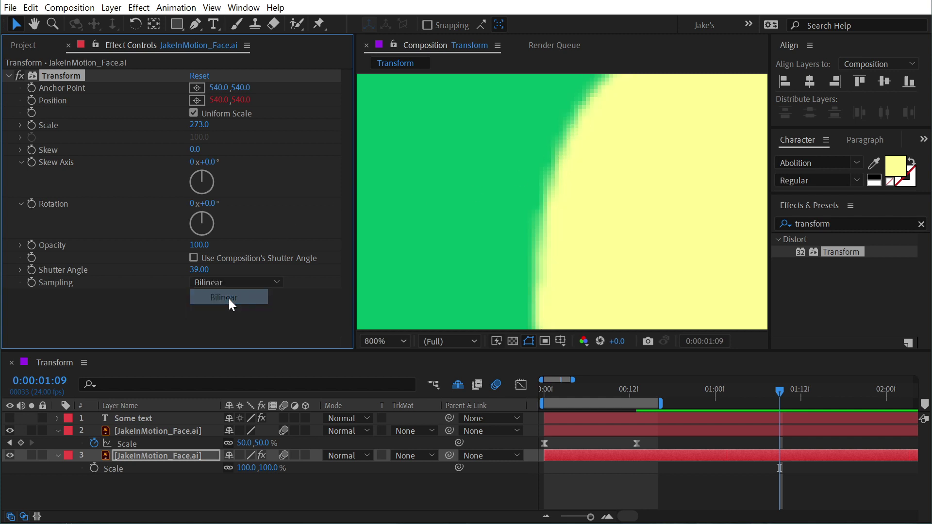
click(231, 280)
click(231, 312)
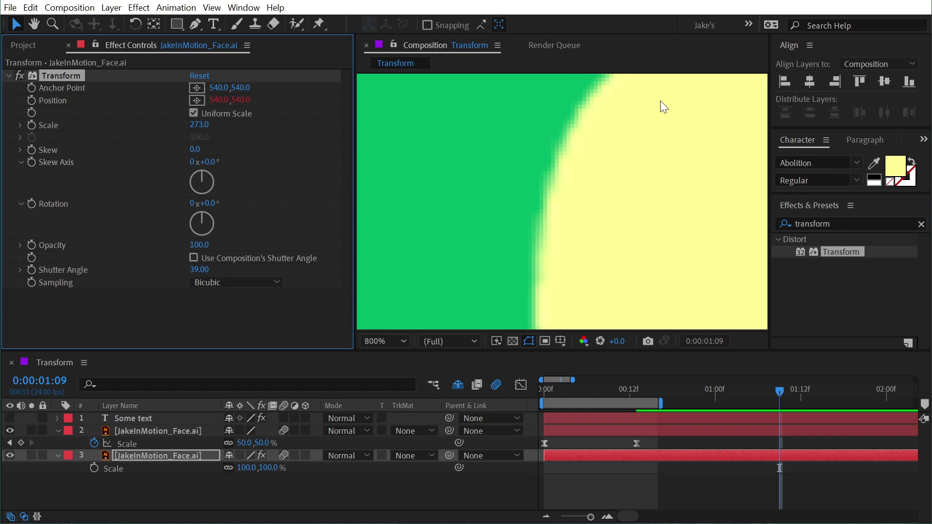
- Reset the Transform effect to its defaults: scale 100, Bilinear sampling, composition shutter angle
scroll(648, 145, down, 6)
scroll(516, 202, down, 4)
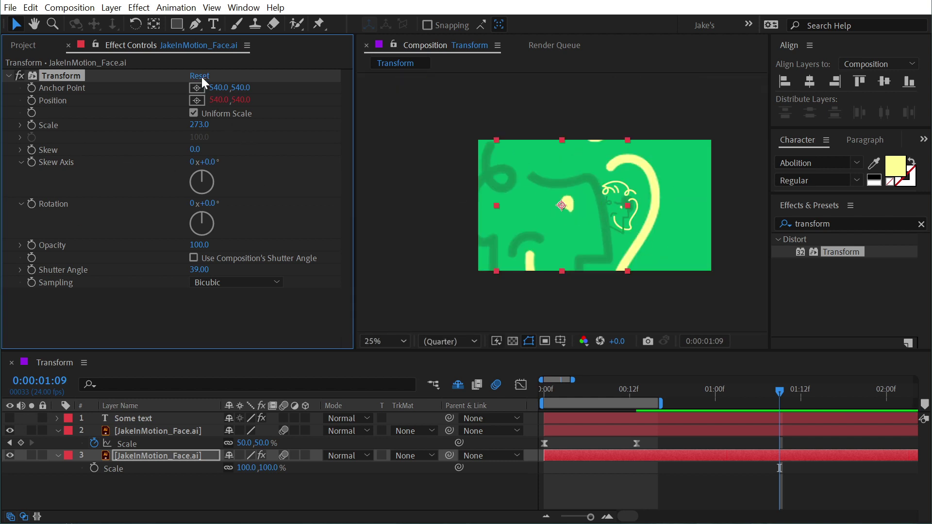
click(199, 75)
scroll(607, 202, up, 2)
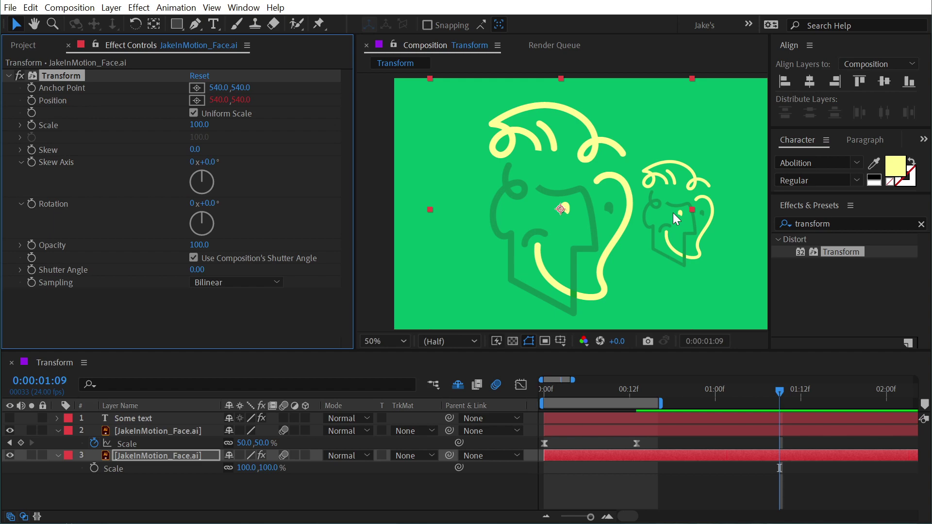